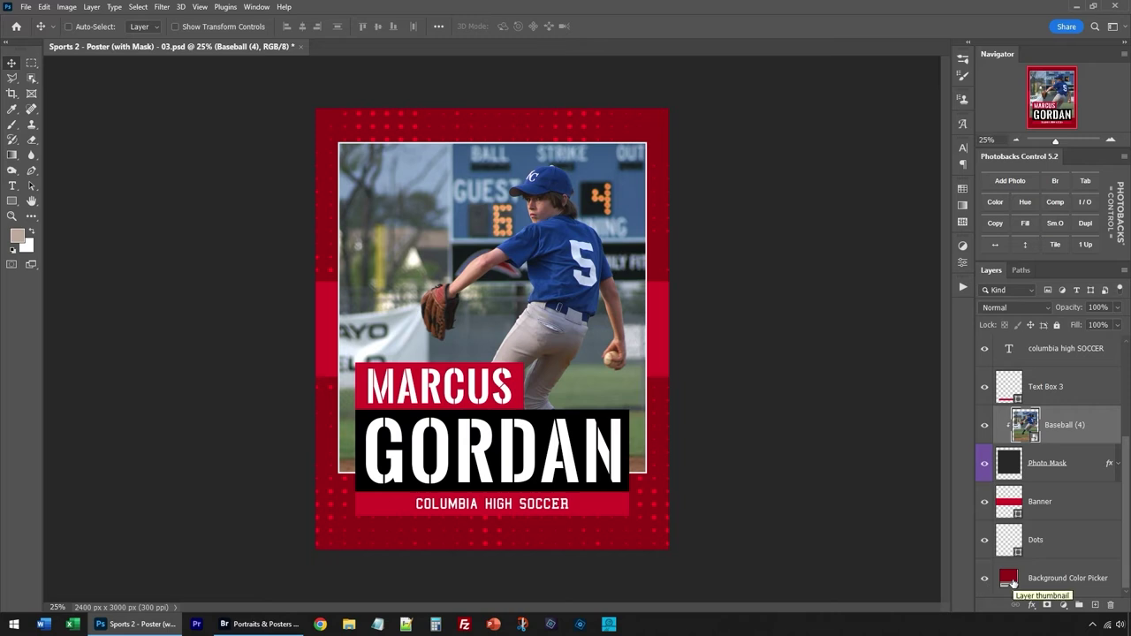
Step: Change the background fill to a lighter jersey blue (1c3577) sampled from the player's shirt
{"action": "double_click", "coordinate": [1009, 580]}
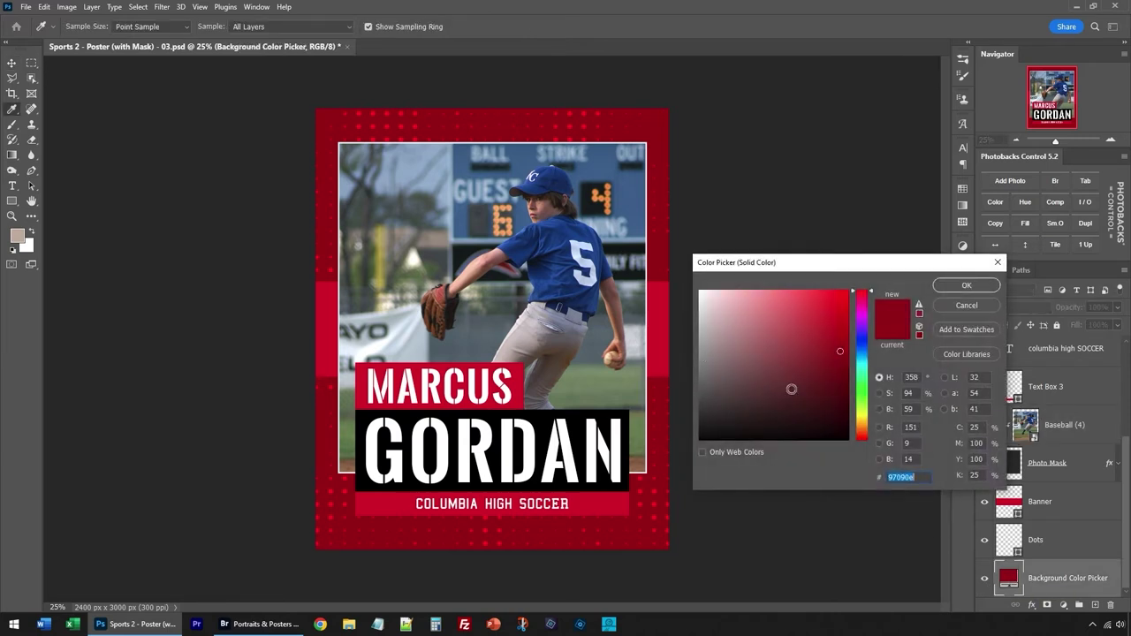
{"action": "mouse_move", "coordinate": [866, 401]}
{"action": "left_mouse_down"}
{"action": "mouse_move", "coordinate": [863, 304]}
{"action": "mouse_move", "coordinate": [857, 395]}
{"action": "left_mouse_up"}
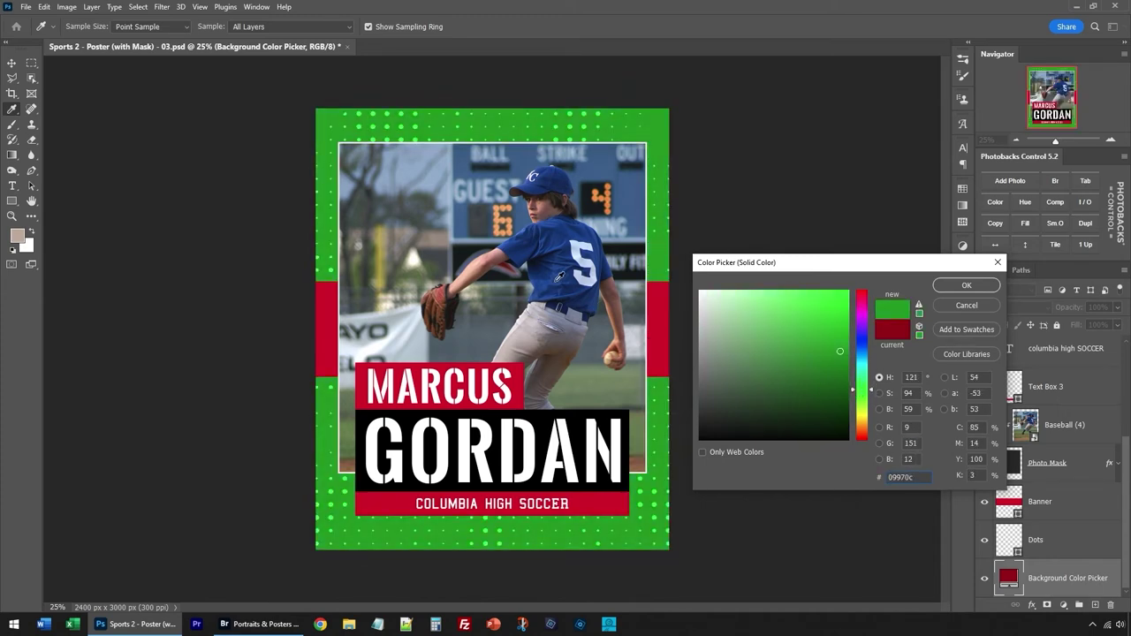
{"action": "left_click", "coordinate": [559, 273]}
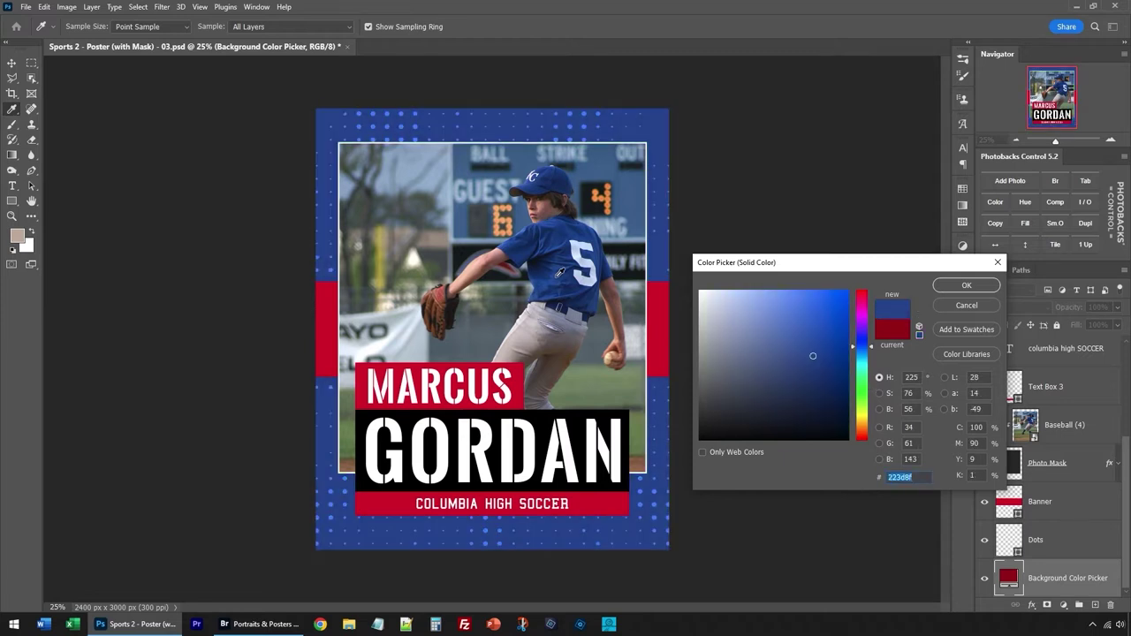
{"action": "left_click", "coordinate": [570, 254]}
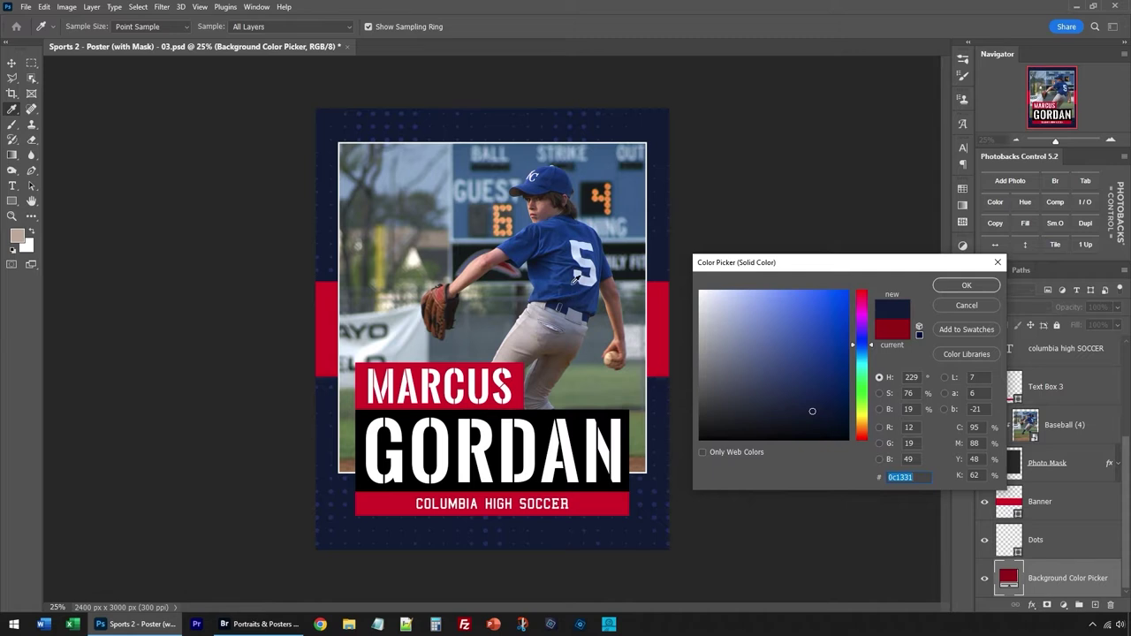
{"action": "mouse_move", "coordinate": [826, 322]}
{"action": "left_mouse_down"}
{"action": "mouse_move", "coordinate": [839, 305]}
{"action": "mouse_move", "coordinate": [783, 315]}
{"action": "mouse_move", "coordinate": [790, 389]}
{"action": "mouse_move", "coordinate": [812, 371]}
{"action": "left_mouse_up"}
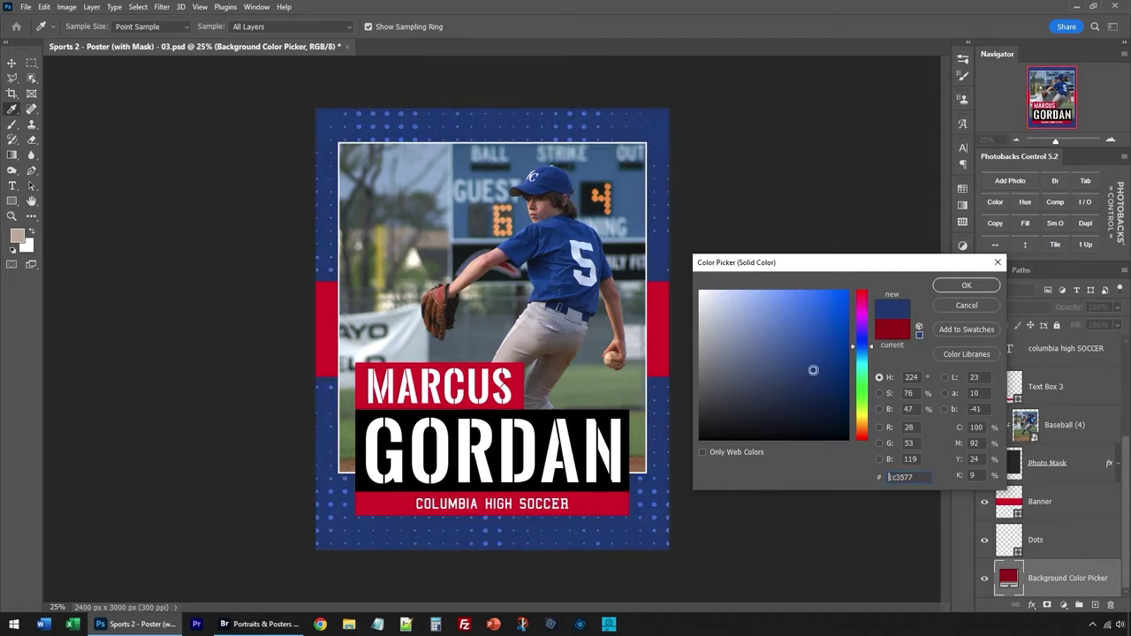
{"action": "left_click", "coordinate": [966, 286]}
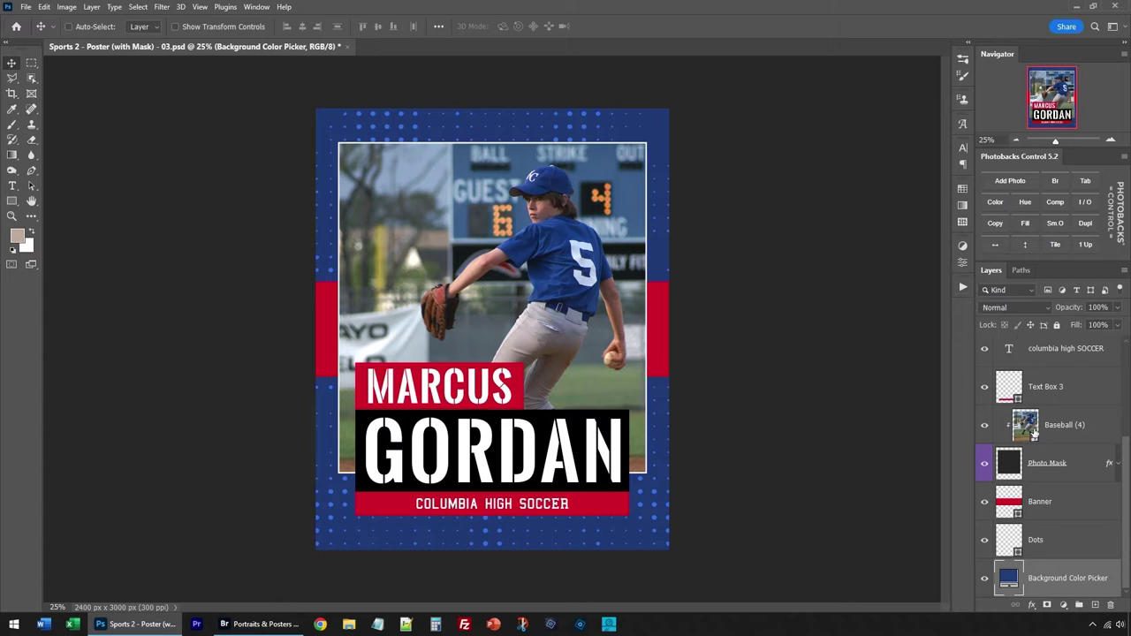
Step: Recolour the Banner stripes to the light grey sampled from the player's pants
{"action": "left_click", "coordinate": [1043, 509]}
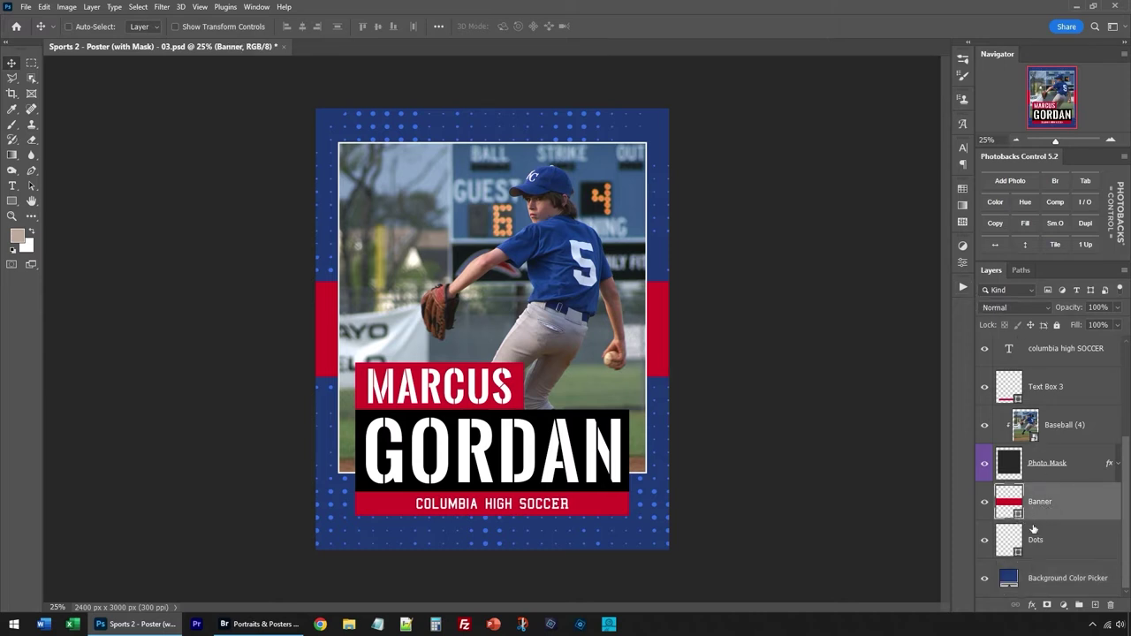
{"action": "double_click", "coordinate": [1011, 504]}
{"action": "left_click_drag", "start_coordinate": [827, 397], "coordinate": [621, 339]}
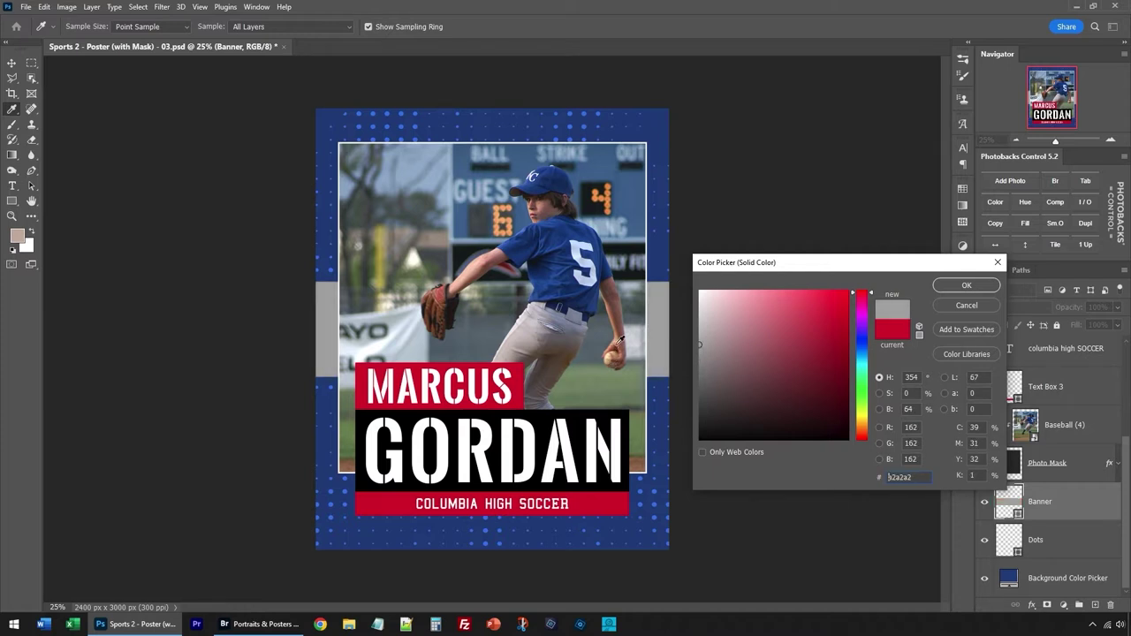
{"action": "left_click", "coordinate": [527, 331]}
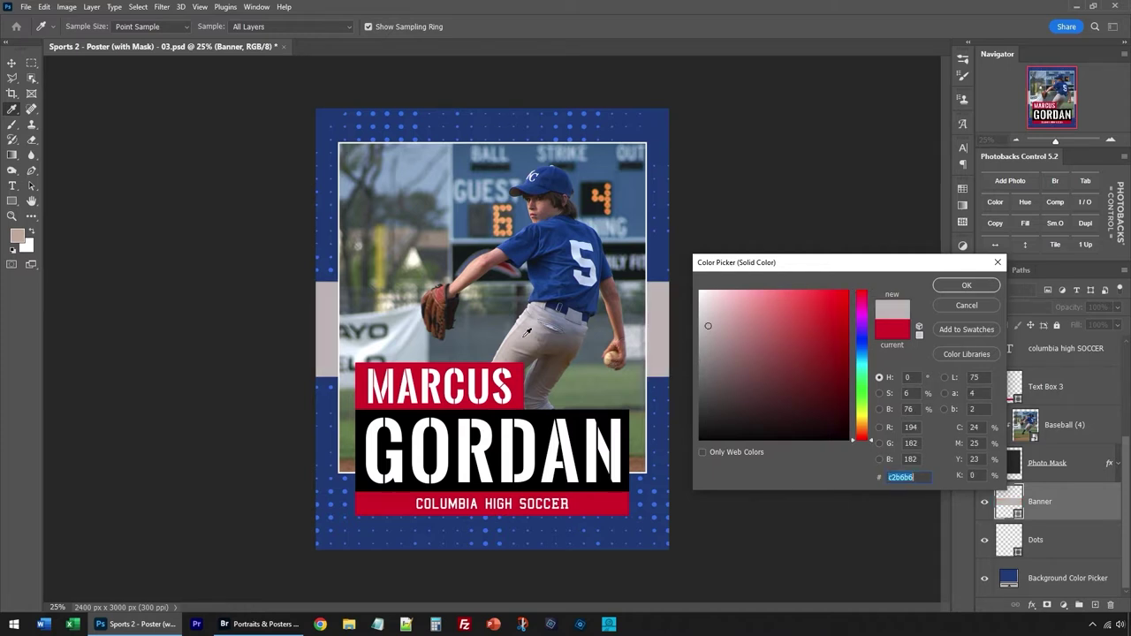
{"action": "left_click", "coordinate": [580, 391]}
{"action": "left_click", "coordinate": [526, 330]}
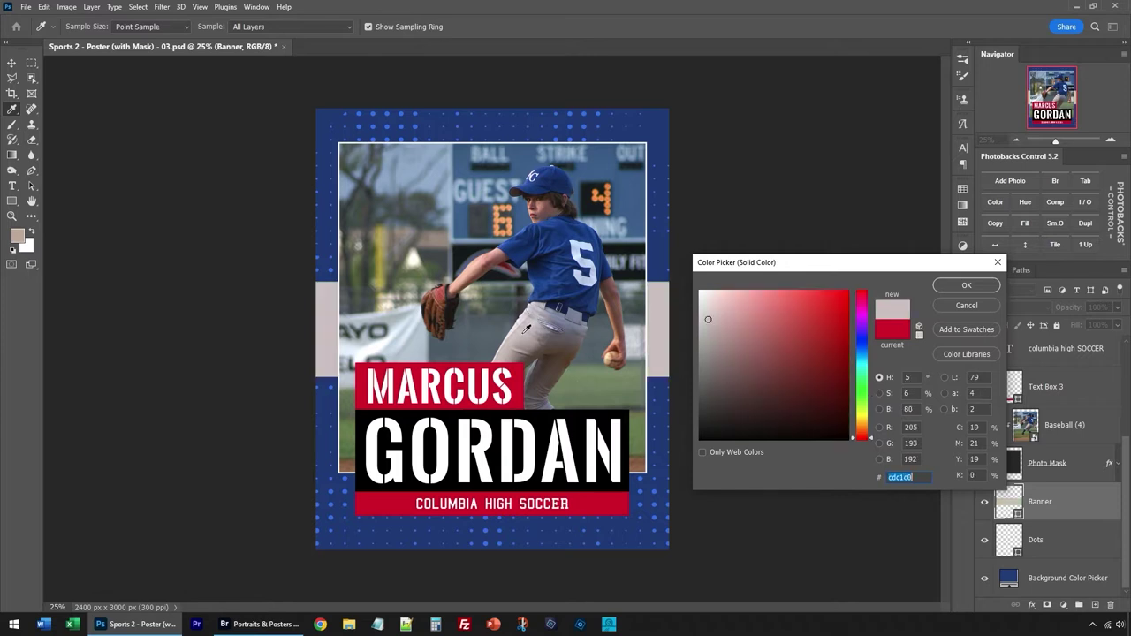
{"action": "left_click", "coordinate": [967, 286]}
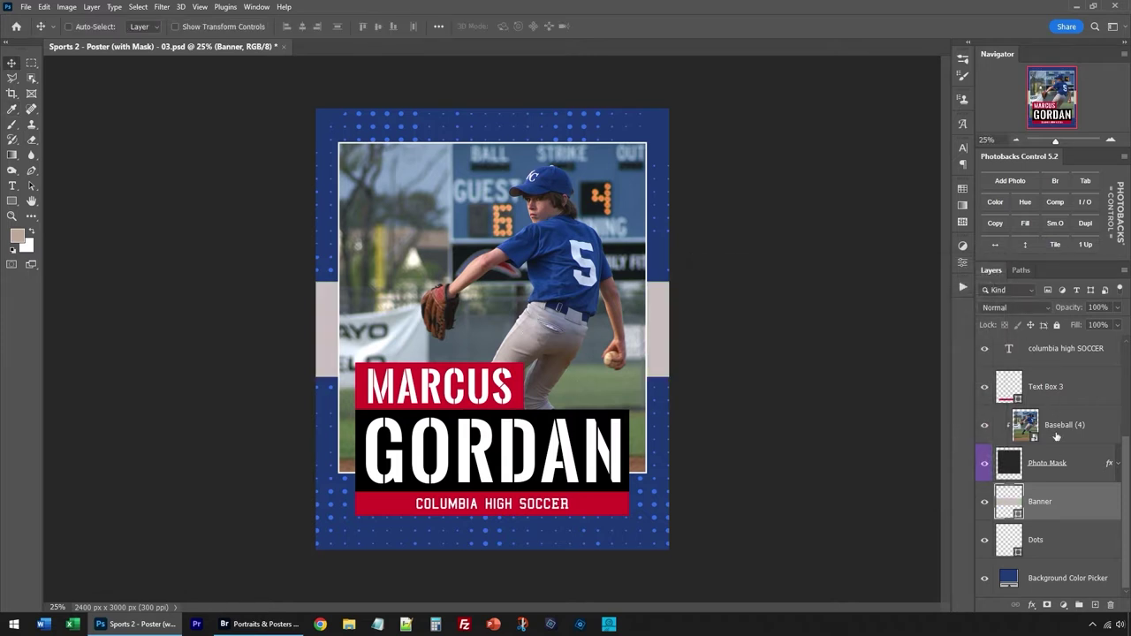
Step: Give the bottom school bar and the MARCUS box the same light grey (cdc1c0)
{"action": "scroll", "coordinate": [1055, 449], "scroll_direction": "up", "scroll_amount": 2}
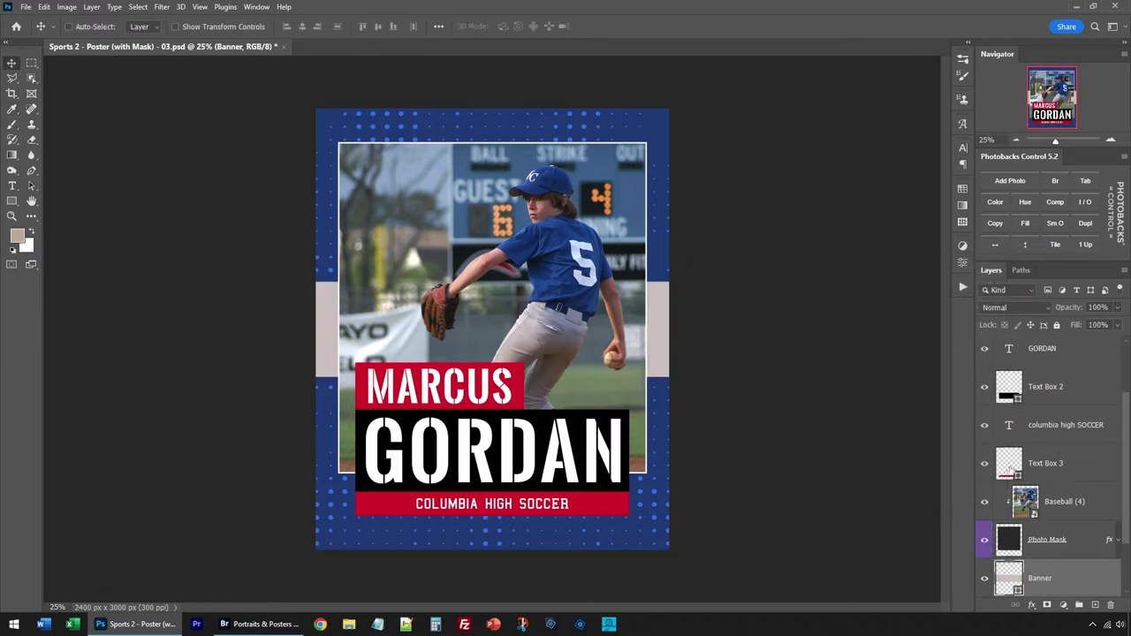
{"action": "double_click", "coordinate": [1009, 468]}
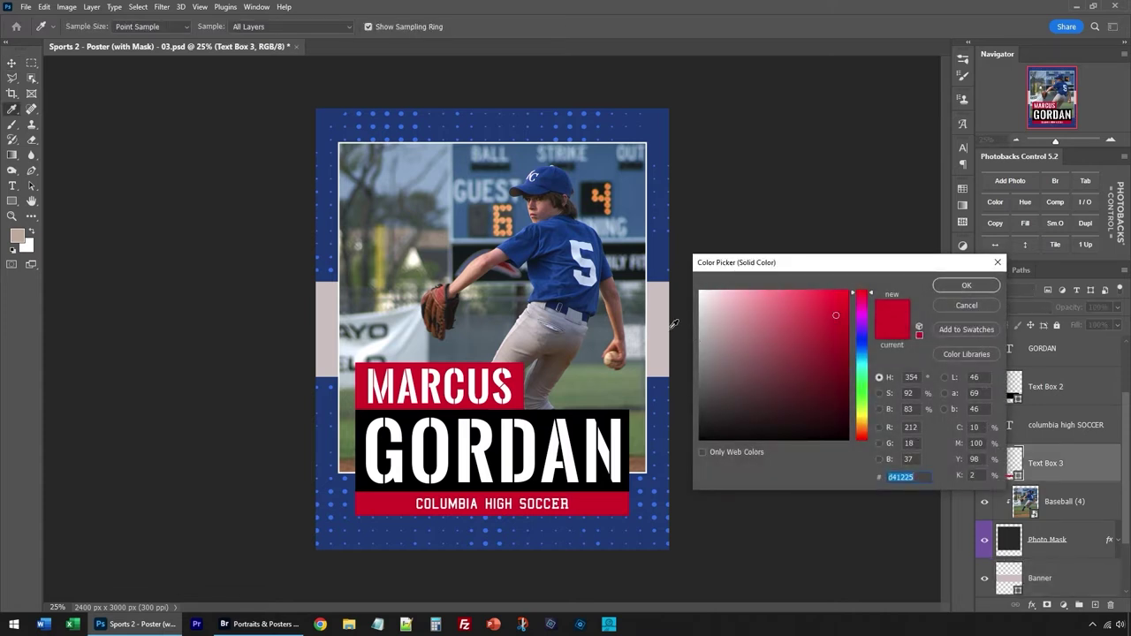
{"action": "left_click", "coordinate": [660, 317]}
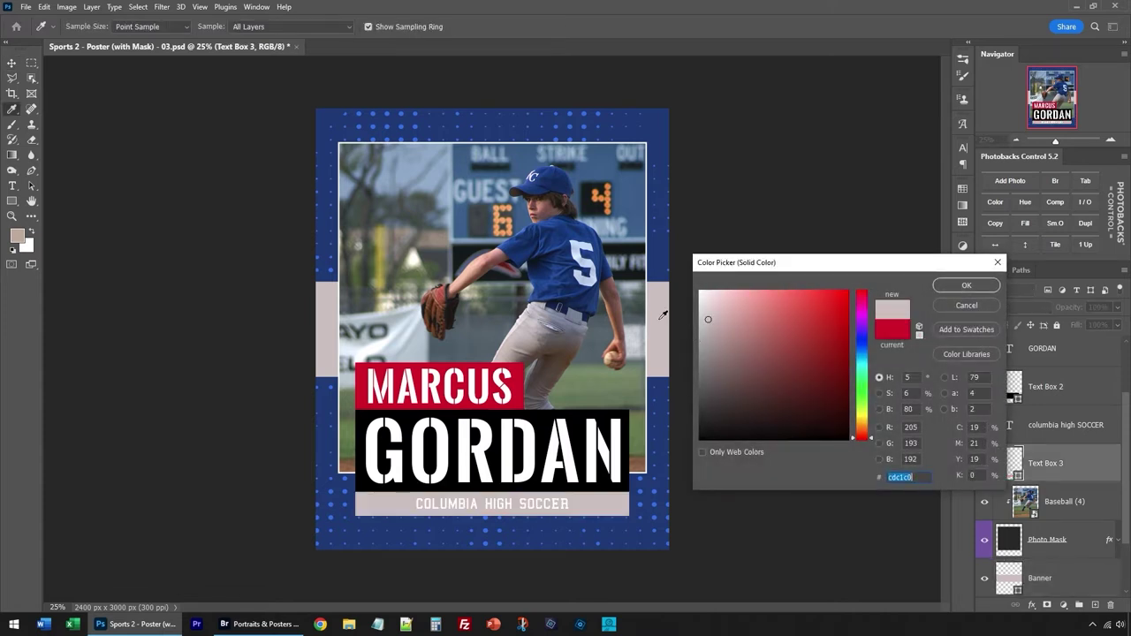
{"action": "left_click", "coordinate": [961, 288]}
{"action": "scroll", "coordinate": [1012, 386], "scroll_direction": "up", "scroll_amount": 2}
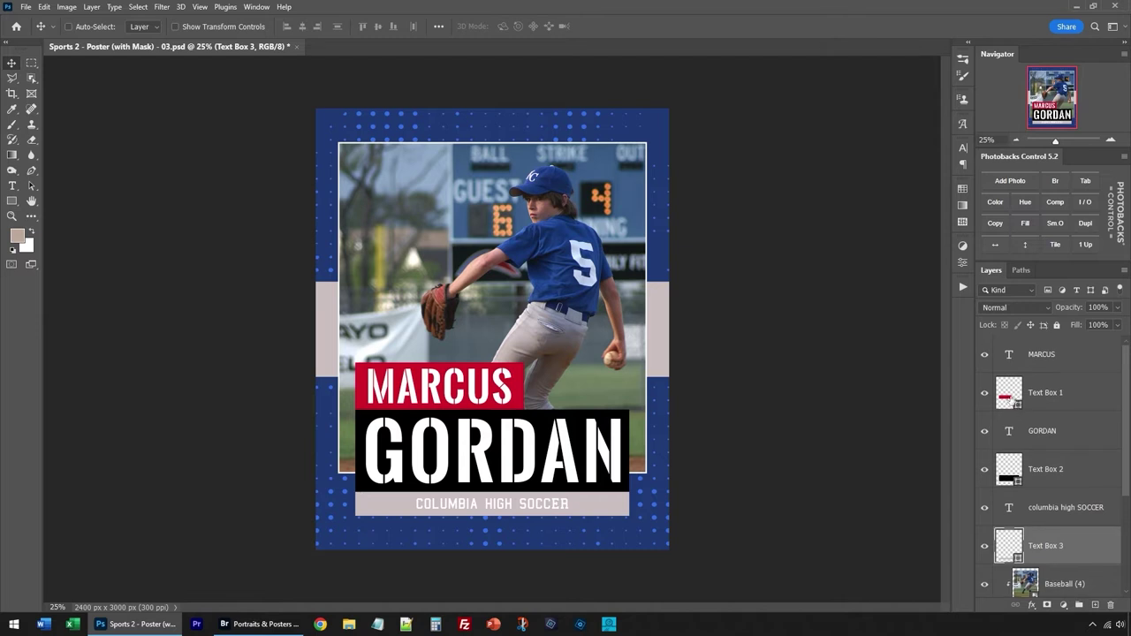
{"action": "double_click", "coordinate": [1013, 392]}
{"action": "left_click", "coordinate": [660, 334]}
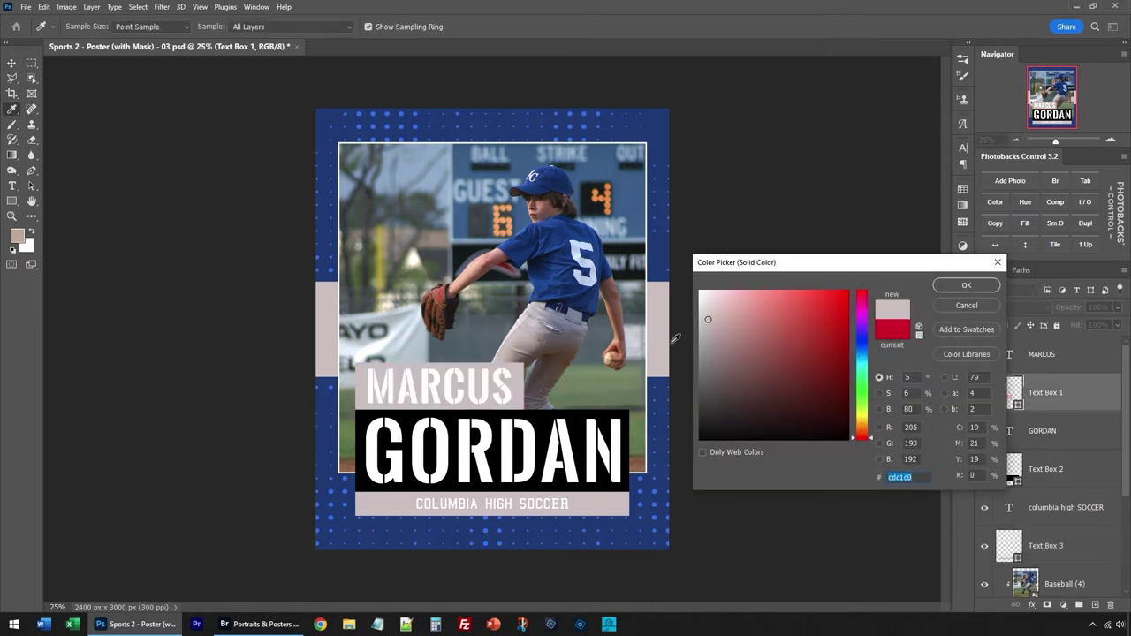
{"action": "left_click", "coordinate": [963, 287]}
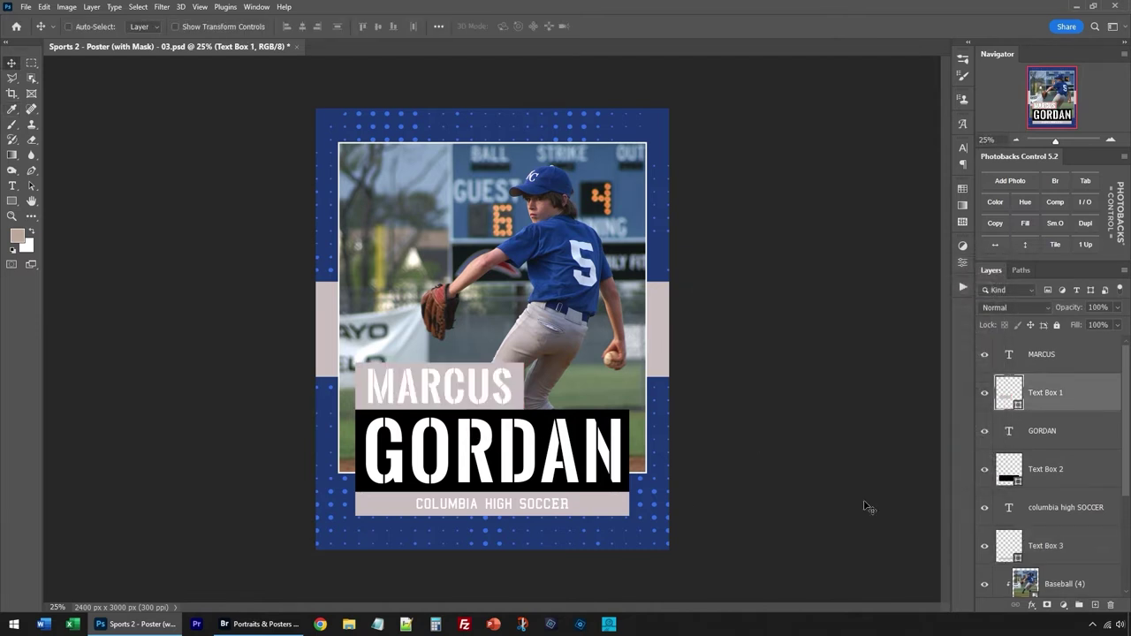
Step: Replace the first name text with JOHN
{"action": "double_click", "coordinate": [1009, 355]}
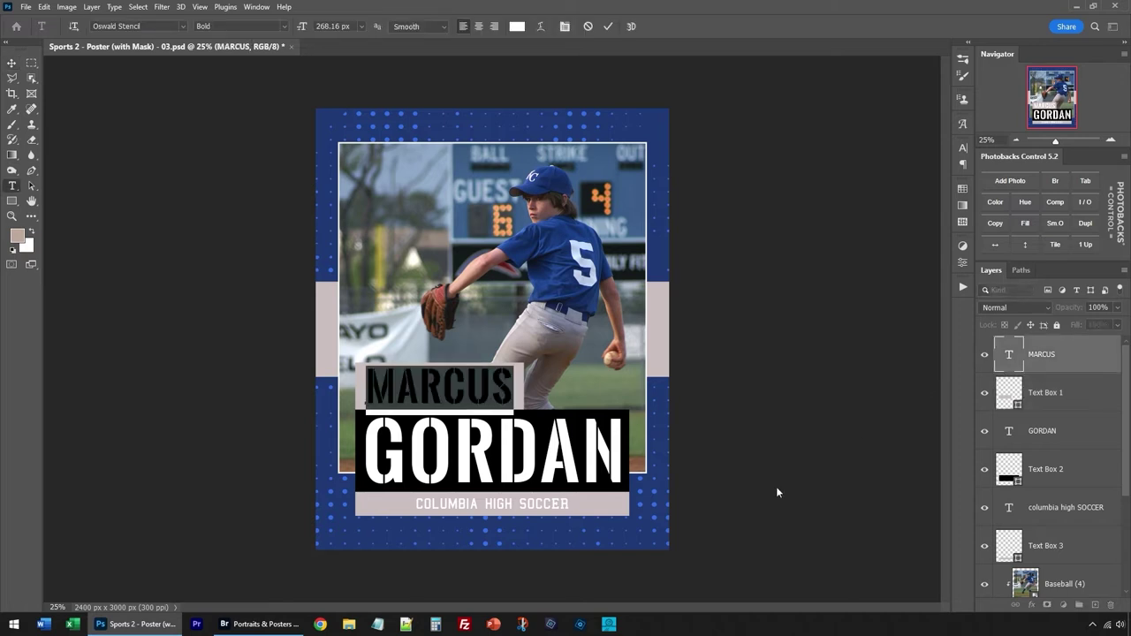
{"action": "type", "text": "MICHAEL"}
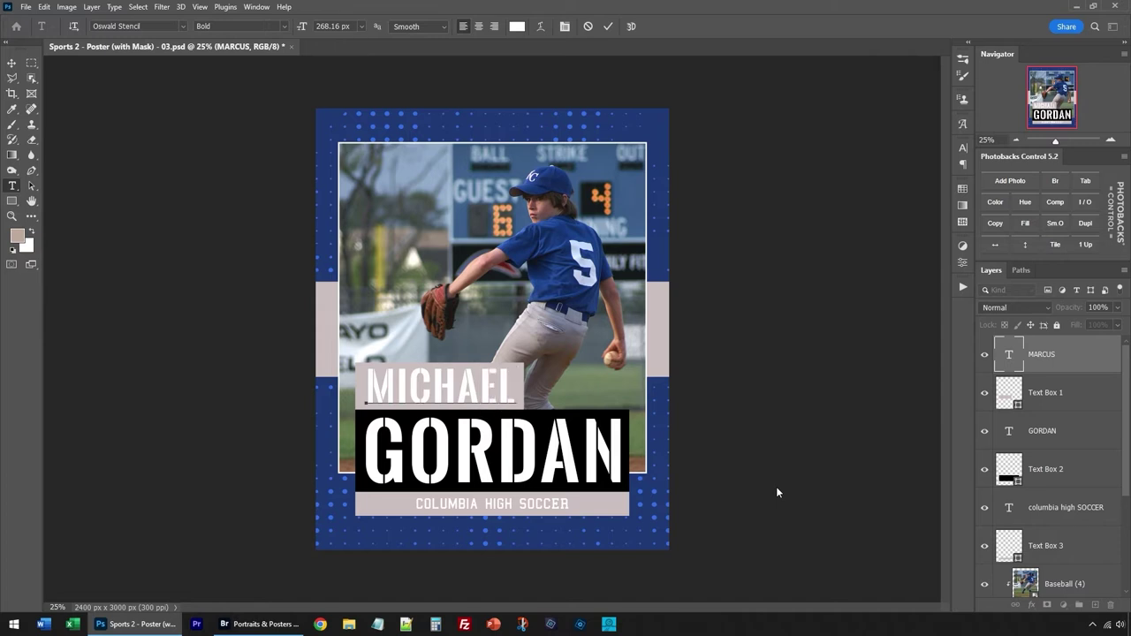
{"action": "key", "text": "ctrl+a"}
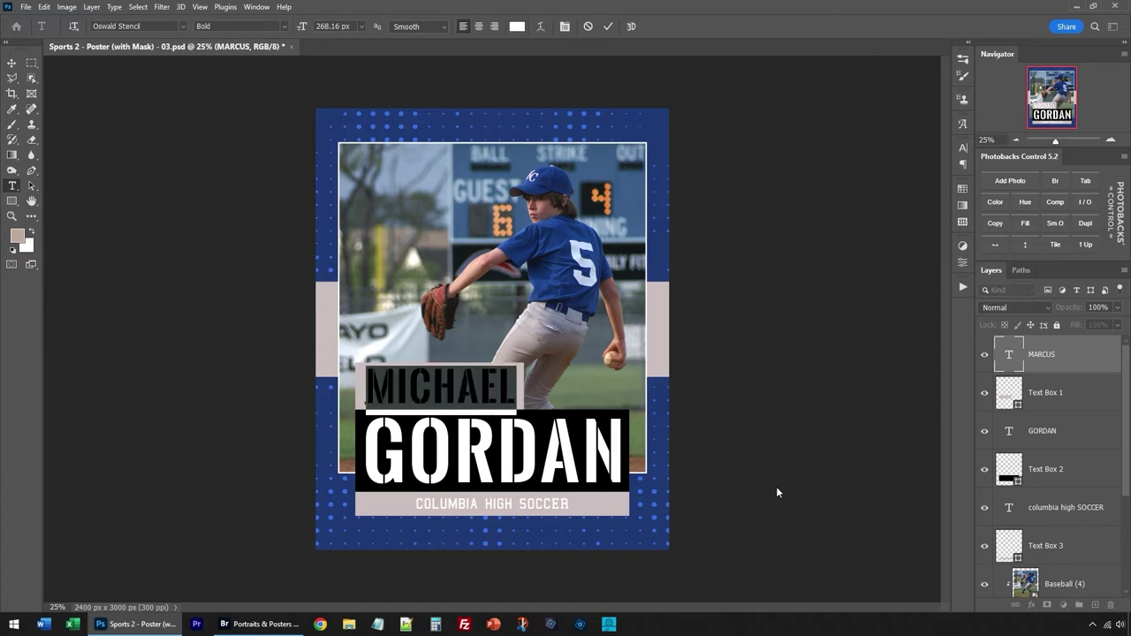
{"action": "type", "text": "JOHN"}
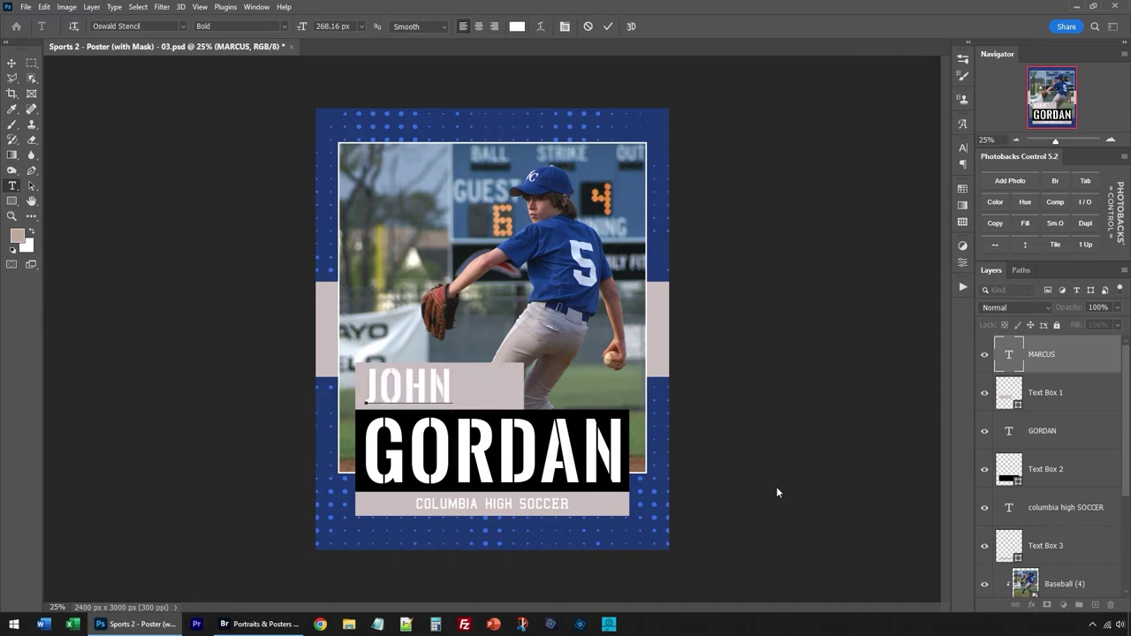
{"action": "key", "text": "Escape"}
{"action": "key", "text": "v"}
Step: Narrow the box behind JOHN to fit the name and centre JOHN horizontally within it
{"action": "left_click", "coordinate": [1030, 397]}
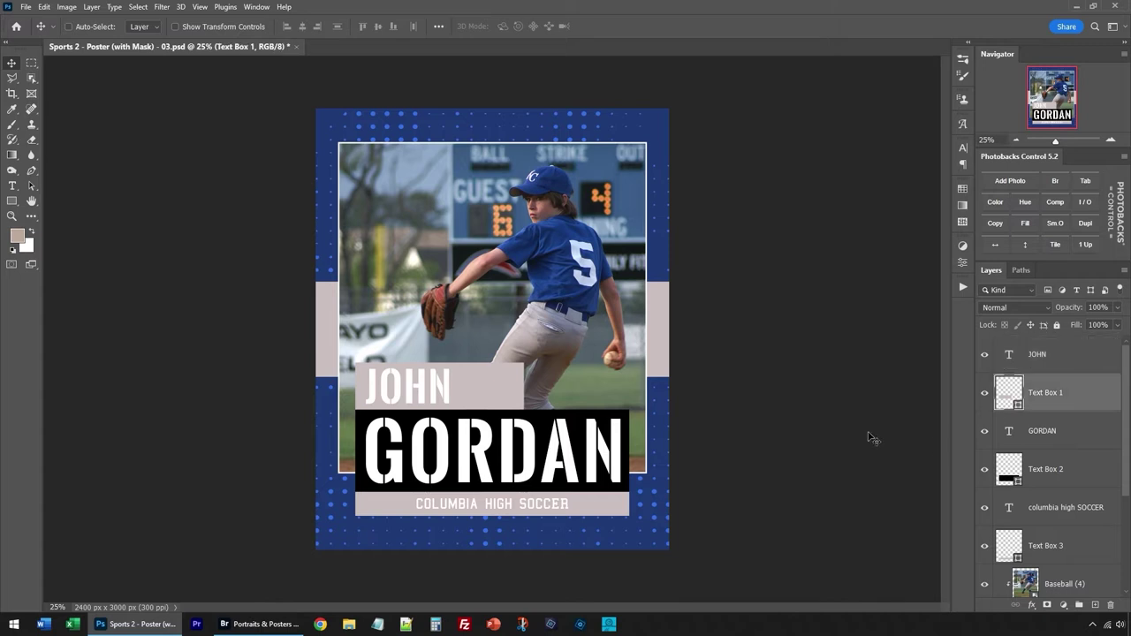
{"action": "key", "text": "ctrl+t"}
{"action": "left_click_drag", "start_coordinate": [526, 385], "coordinate": [465, 385]}
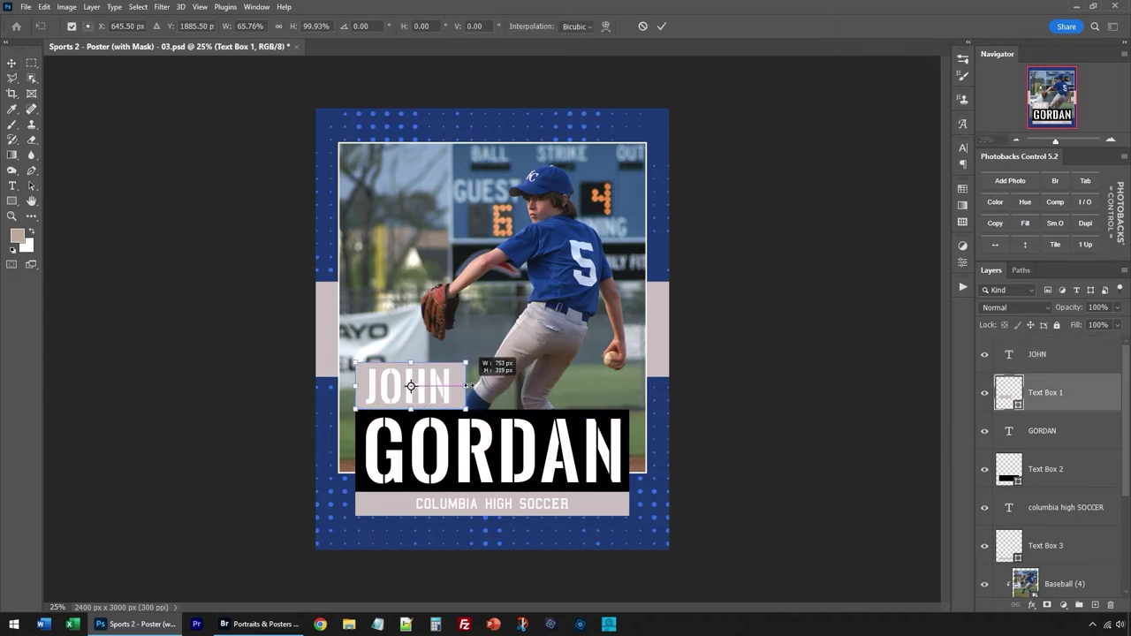
{"action": "key", "text": "Return"}
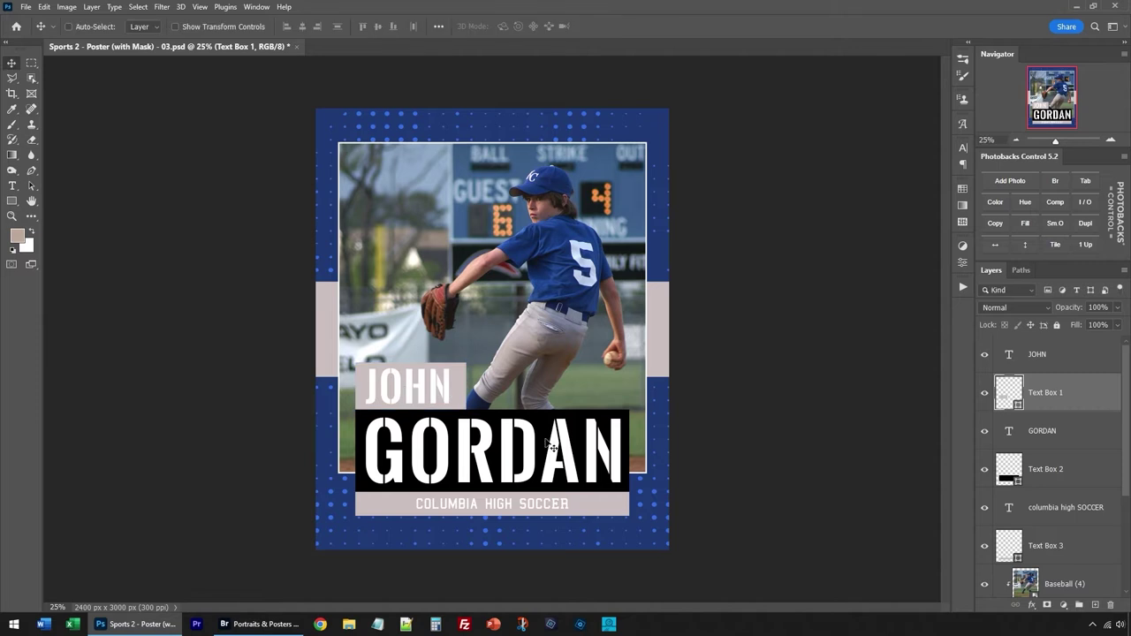
{"action": "key", "text": "ctrl"}
{"action": "left_click", "coordinate": [1070, 358], "text": "ctrl"}
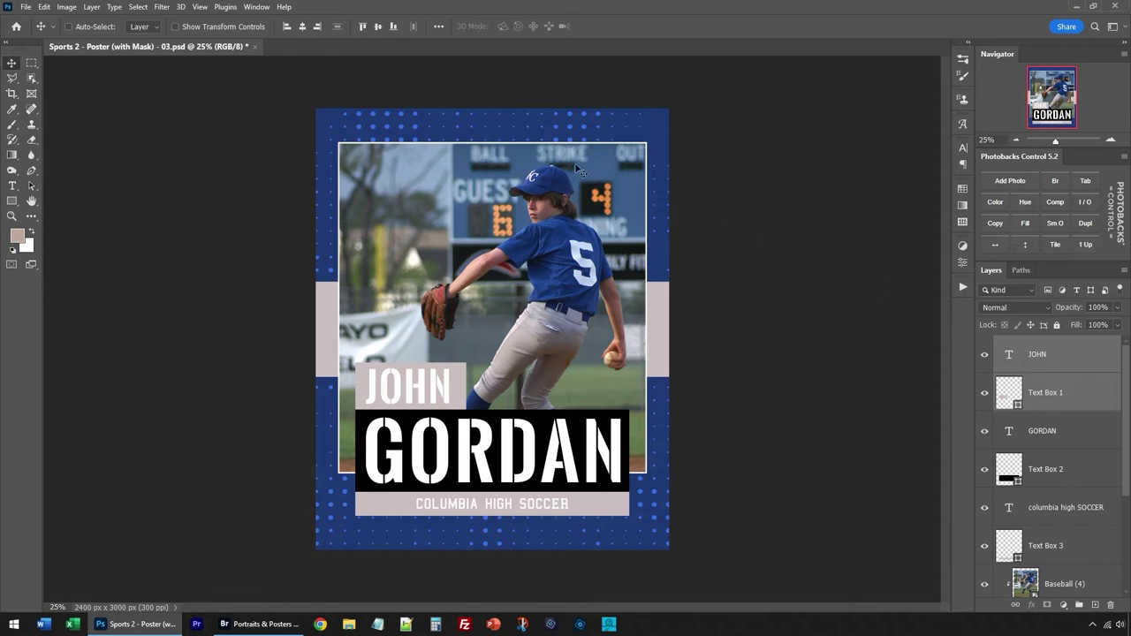
{"action": "left_click", "coordinate": [303, 28]}
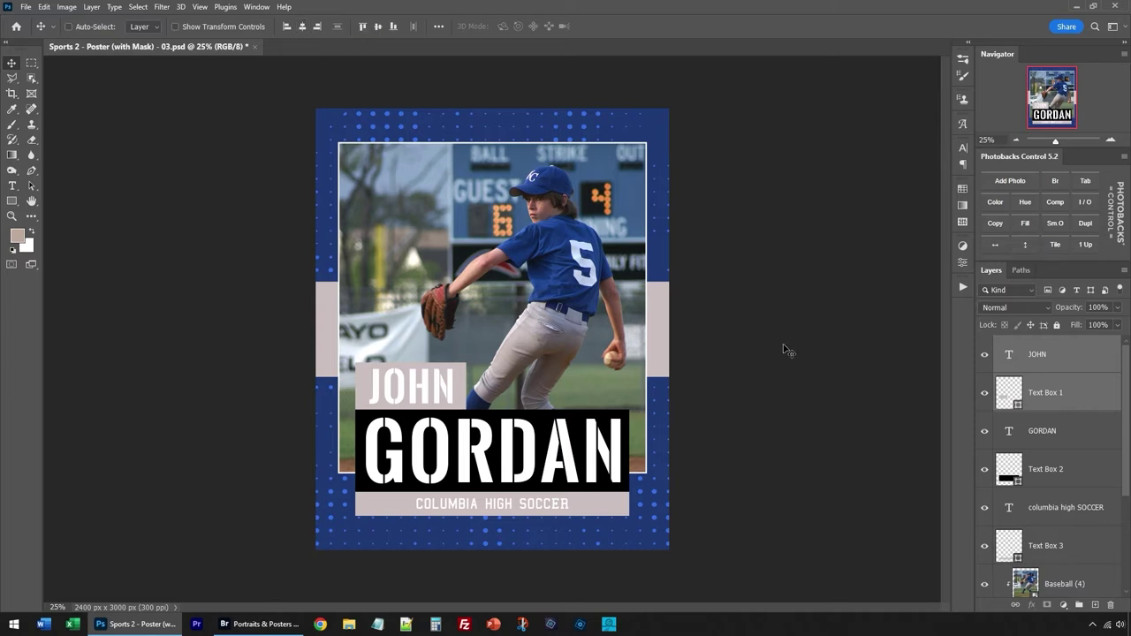
Step: Recolour the JOHN text to the navy blue of the poster's border
{"action": "left_click", "coordinate": [1011, 355]}
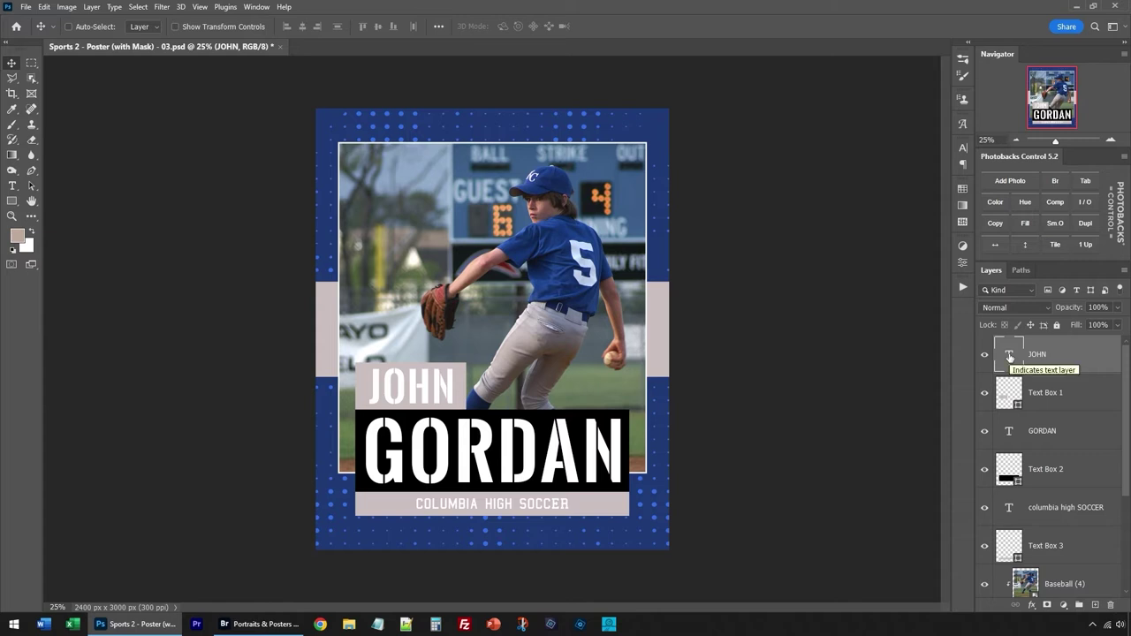
{"action": "double_click", "coordinate": [1010, 356]}
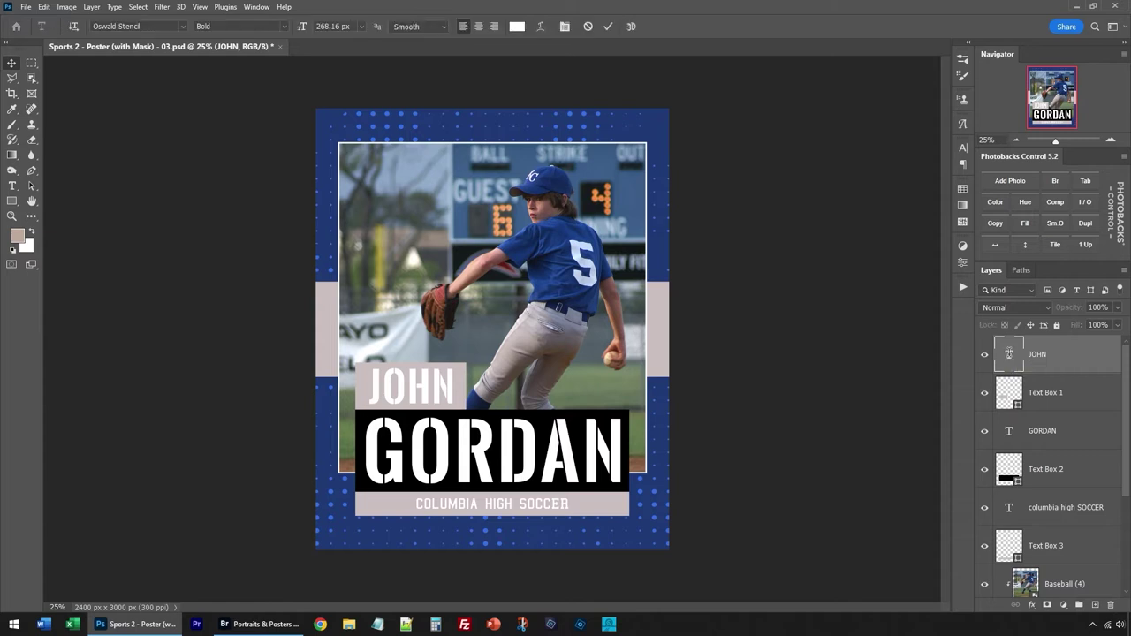
{"action": "left_click", "coordinate": [517, 27]}
{"action": "type", "text": "000000"}
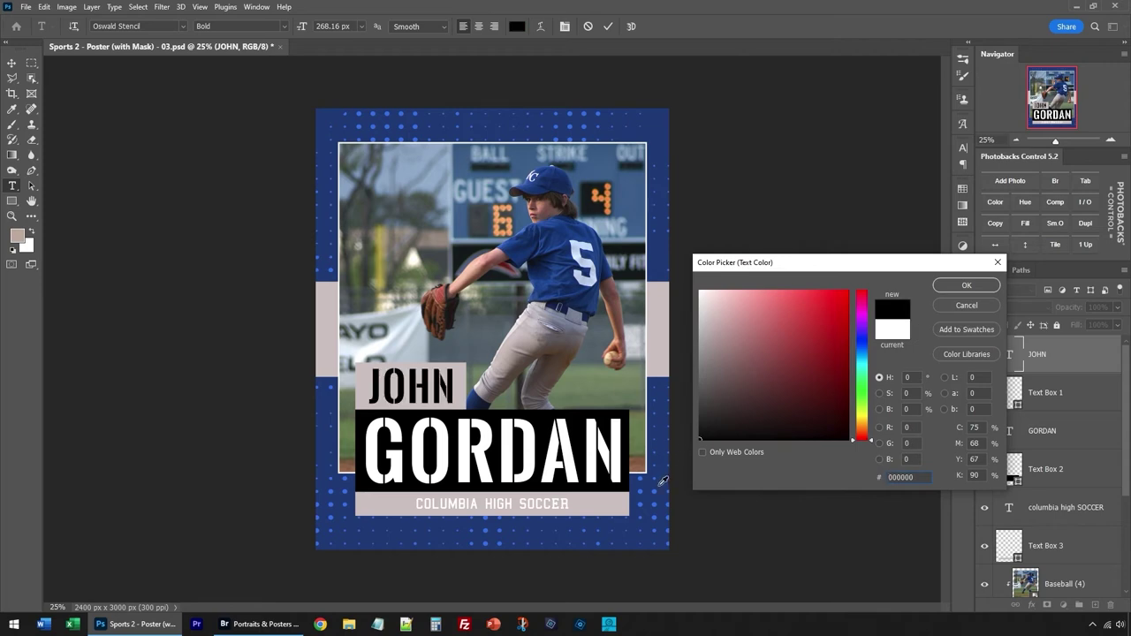
{"action": "left_click", "coordinate": [663, 415]}
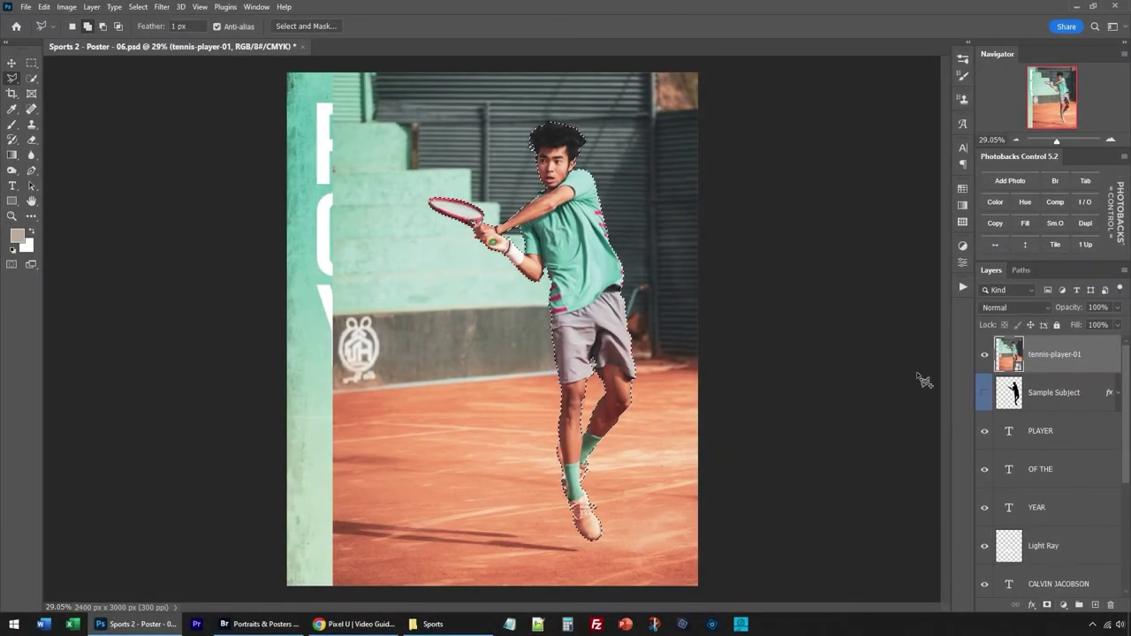
Step: Add a layer mask from the player selection and ready the Brush with black and white colours
{"action": "left_click", "coordinate": [1047, 604]}
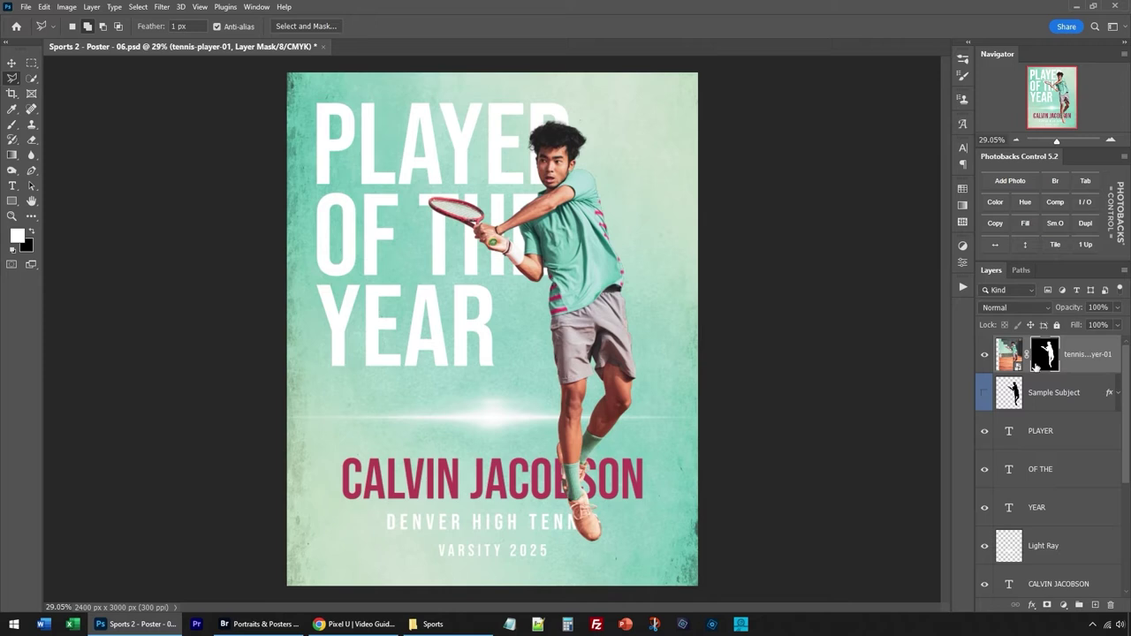
{"action": "key", "text": "b"}
{"action": "key", "text": "x"}
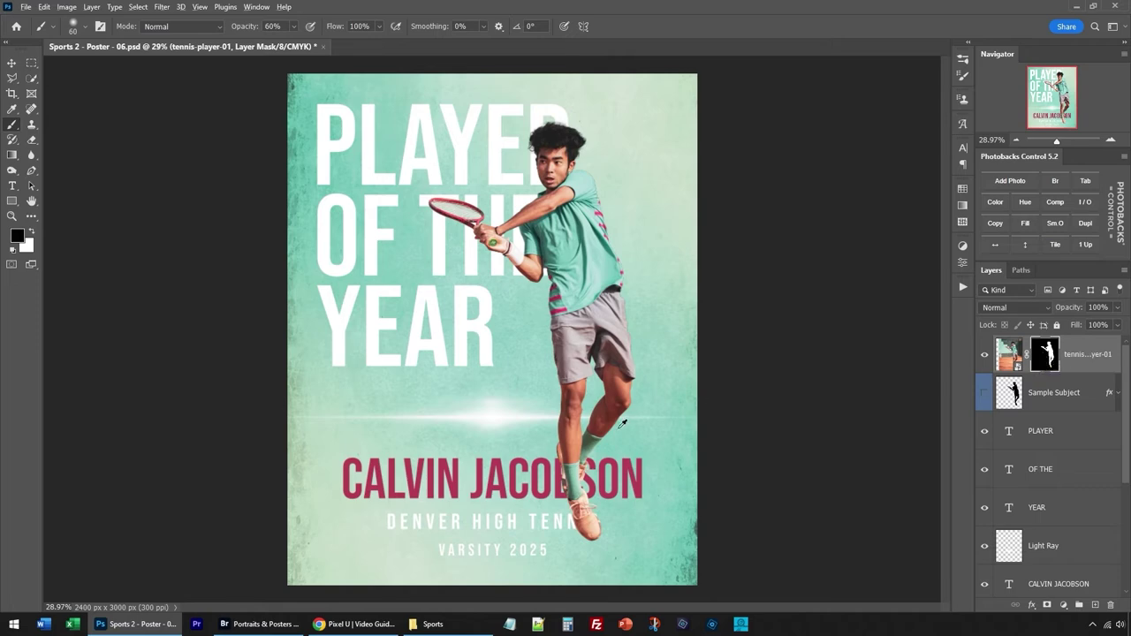
{"action": "scroll", "coordinate": [580, 265], "scroll_direction": "up", "scroll_amount": 10}
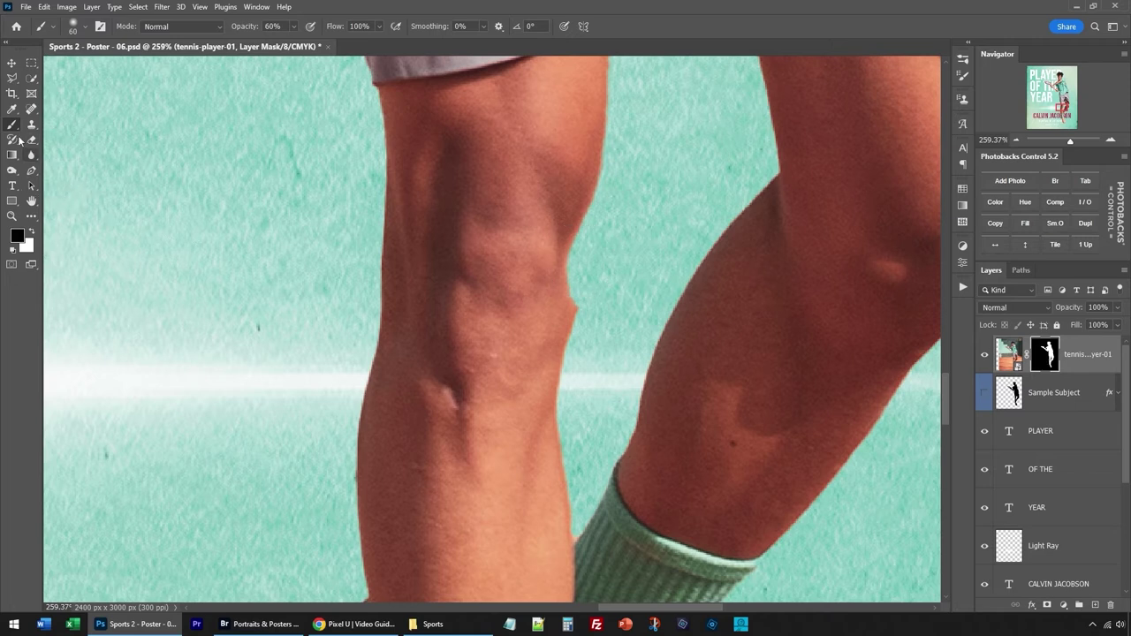
Step: Paint white at 100% opacity on the mask to reveal the knee's right edge
{"action": "left_click", "coordinate": [32, 231]}
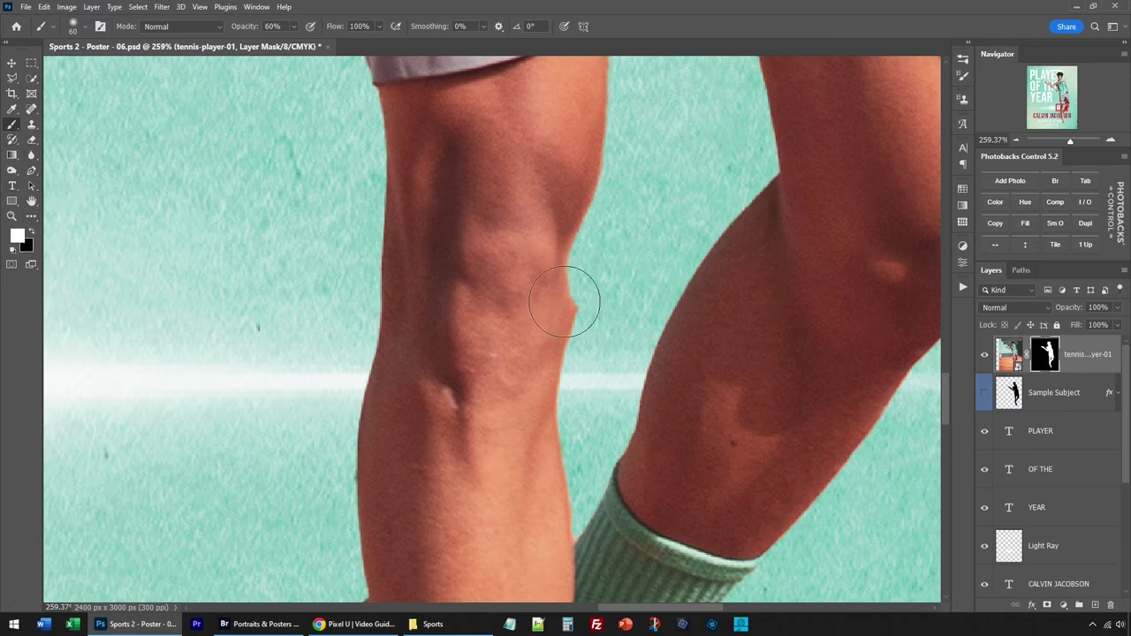
{"action": "mouse_move", "coordinate": [576, 293]}
{"action": "left_mouse_down"}
{"action": "mouse_move", "coordinate": [575, 308]}
{"action": "mouse_move", "coordinate": [591, 260]}
{"action": "left_mouse_up"}
{"action": "key", "text": "0"}
{"action": "mouse_move", "coordinate": [543, 307]}
{"action": "left_mouse_down"}
{"action": "mouse_move", "coordinate": [583, 258]}
{"action": "mouse_move", "coordinate": [604, 164]}
{"action": "mouse_move", "coordinate": [553, 311]}
{"action": "mouse_move", "coordinate": [604, 142]}
{"action": "mouse_move", "coordinate": [554, 319]}
{"action": "mouse_move", "coordinate": [584, 243]}
{"action": "left_mouse_up"}
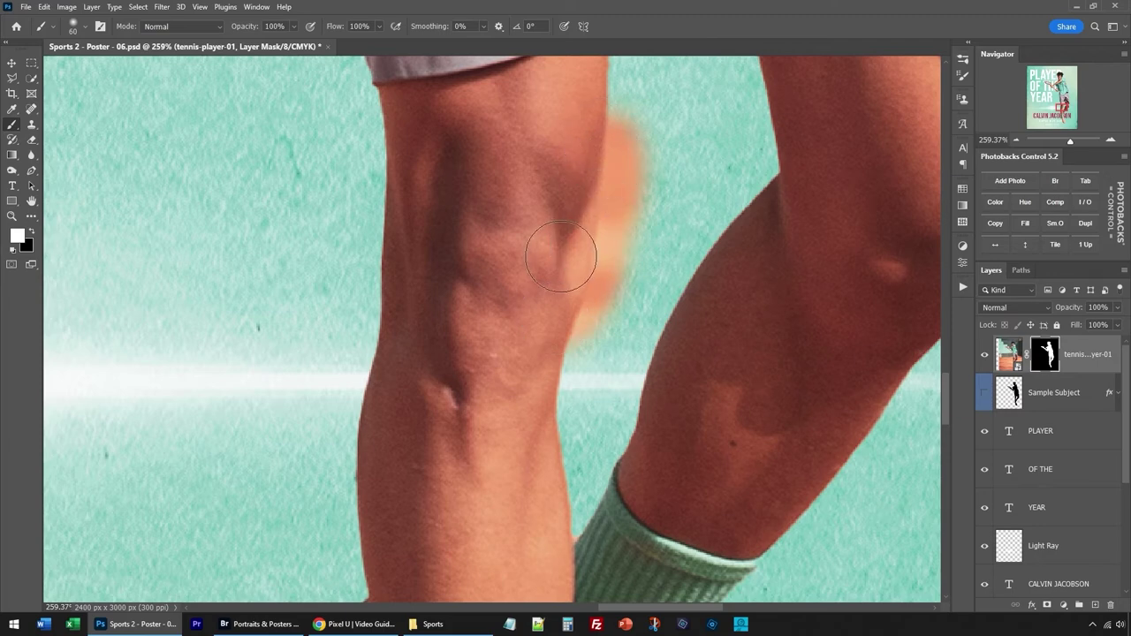
{"action": "scroll", "coordinate": [565, 250], "scroll_direction": "down", "scroll_amount": 3}
{"action": "scroll", "coordinate": [592, 249], "scroll_direction": "up", "scroll_amount": 5}
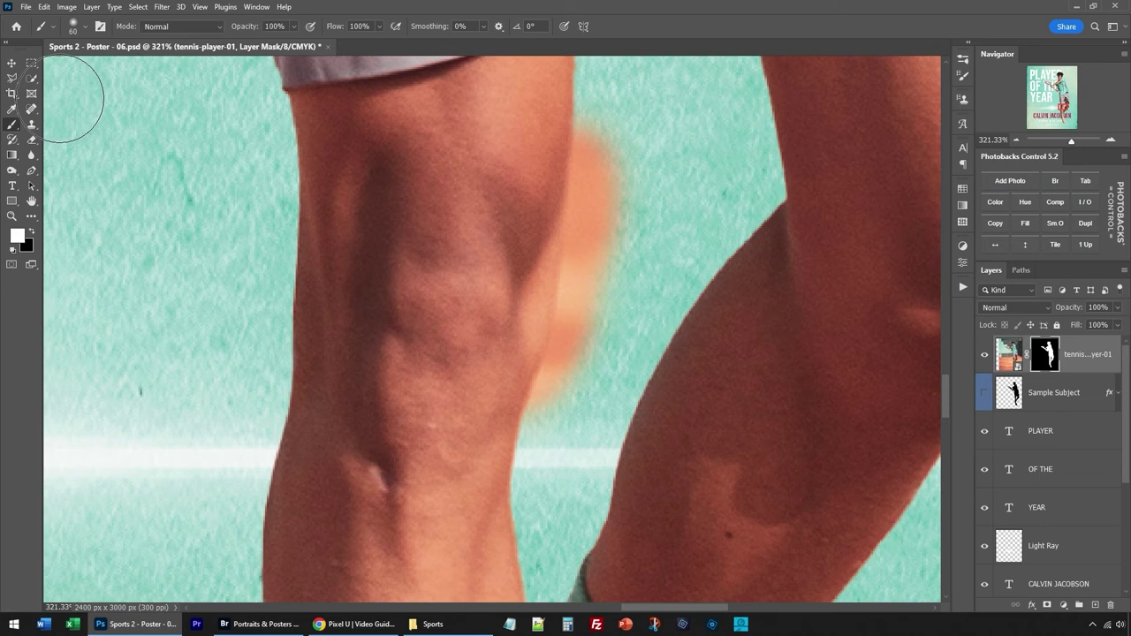
{"action": "left_click", "coordinate": [13, 79]}
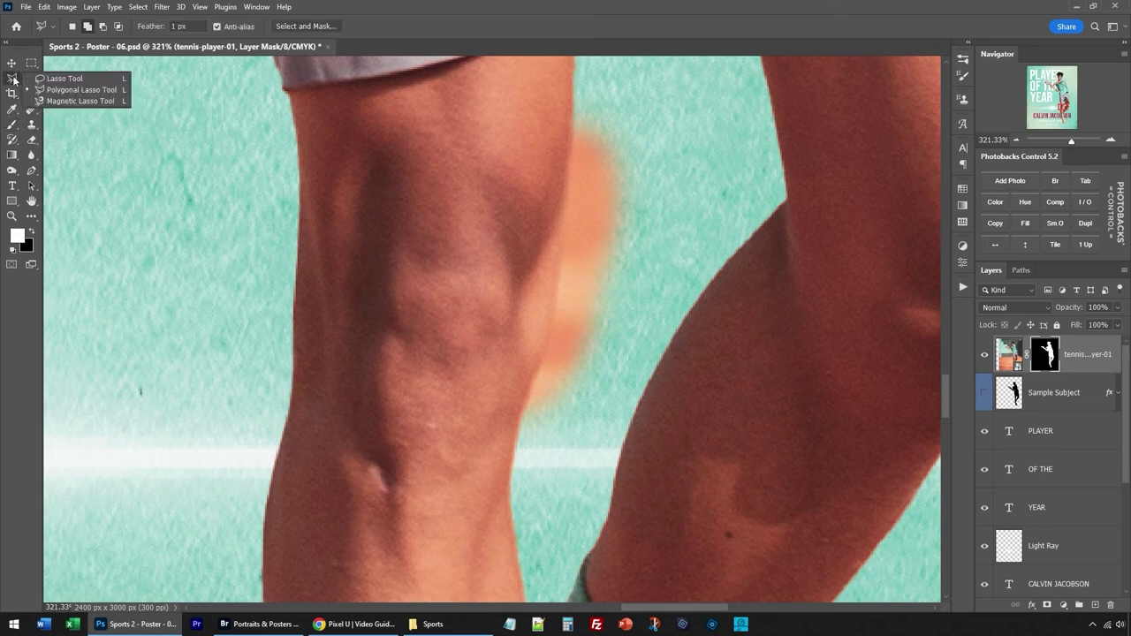
Step: Outline the orange blur beside the knee with the Polygonal Lasso, mask it out, and deselect
{"action": "left_click", "coordinate": [76, 90]}
{"action": "left_click", "coordinate": [573, 103]}
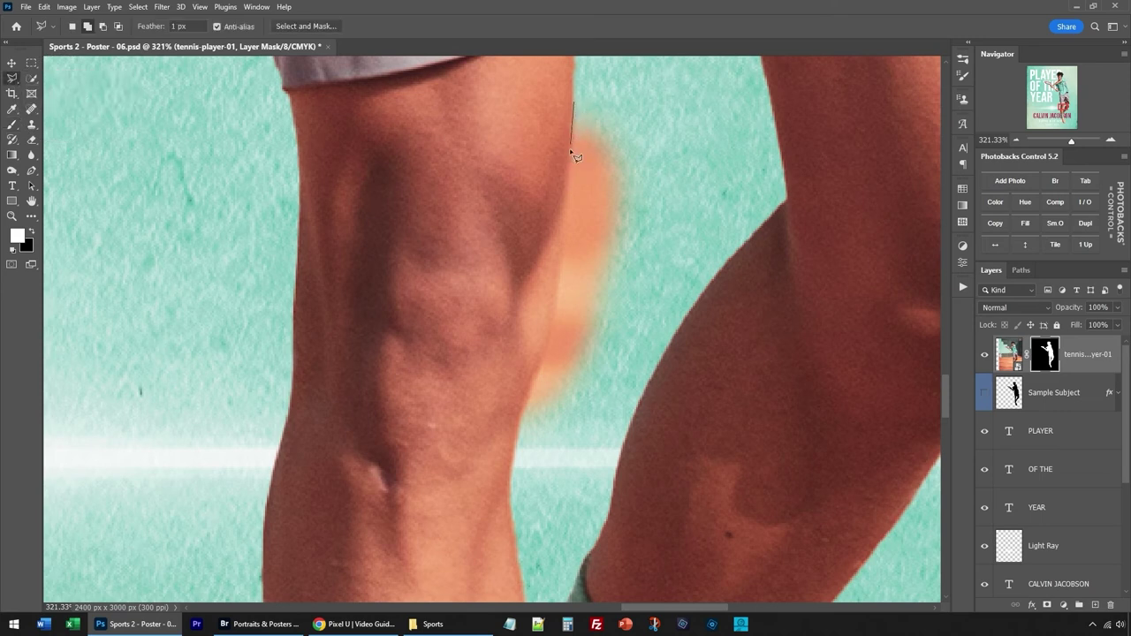
{"action": "mouse_move", "coordinate": [569, 180]}
{"action": "left_mouse_down"}
{"action": "mouse_move", "coordinate": [553, 322]}
{"action": "mouse_move", "coordinate": [513, 475]}
{"action": "mouse_move", "coordinate": [537, 518]}
{"action": "mouse_move", "coordinate": [589, 481]}
{"action": "mouse_move", "coordinate": [612, 396]}
{"action": "mouse_move", "coordinate": [683, 247]}
{"action": "mouse_move", "coordinate": [698, 144]}
{"action": "mouse_move", "coordinate": [640, 88]}
{"action": "left_mouse_up"}
{"action": "key", "text": "Delete"}
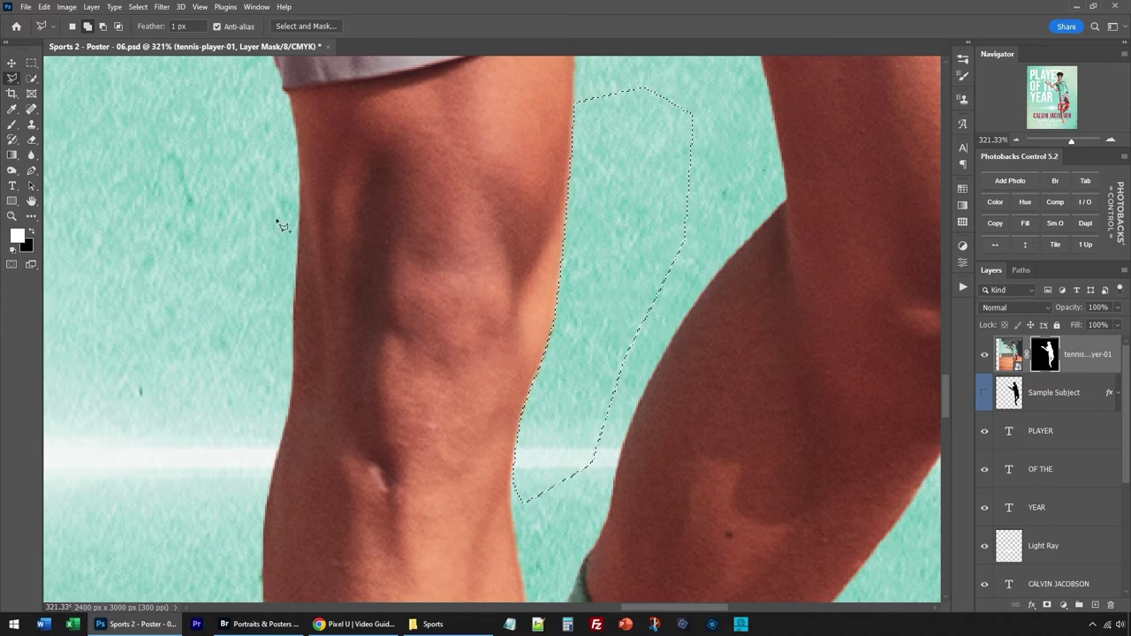
{"action": "scroll", "coordinate": [570, 313], "scroll_direction": "down", "scroll_amount": 5}
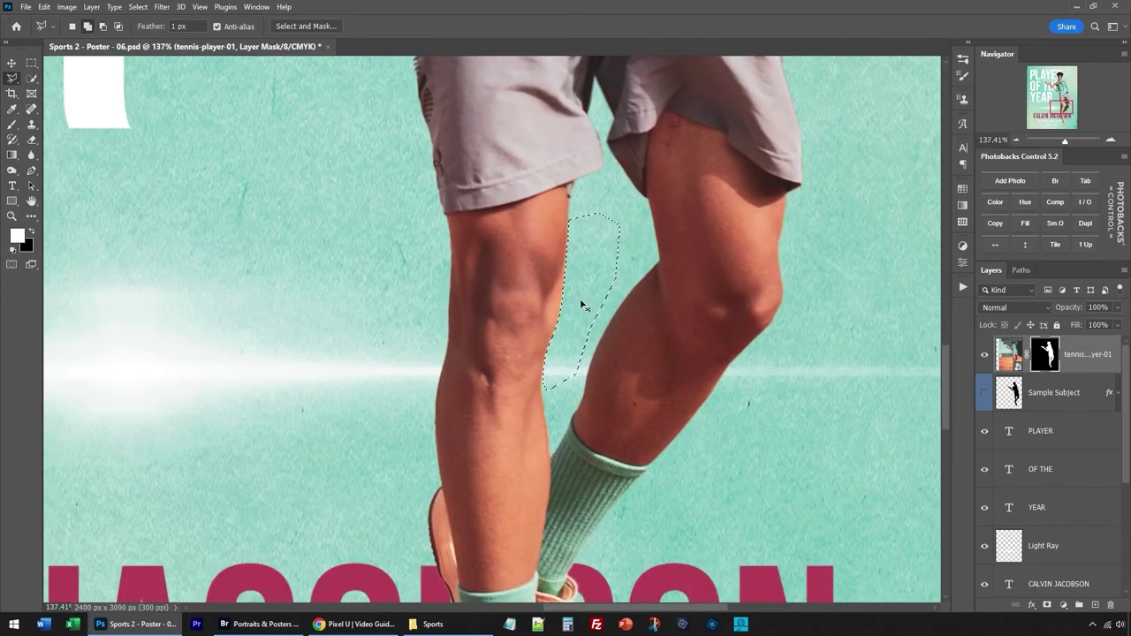
{"action": "key", "text": "ctrl+d"}
{"action": "scroll", "coordinate": [372, 314], "scroll_direction": "down", "scroll_amount": 6}
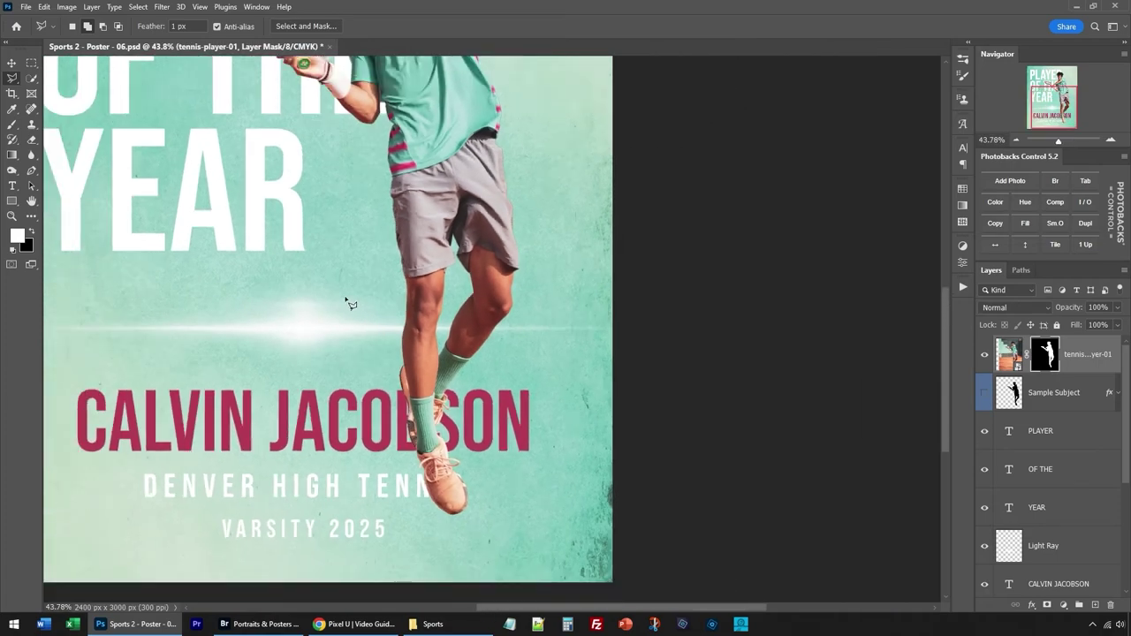
{"action": "scroll", "coordinate": [349, 303], "scroll_direction": "down", "scroll_amount": 2}
{"action": "scroll", "coordinate": [610, 164], "scroll_direction": "up", "scroll_amount": 5}
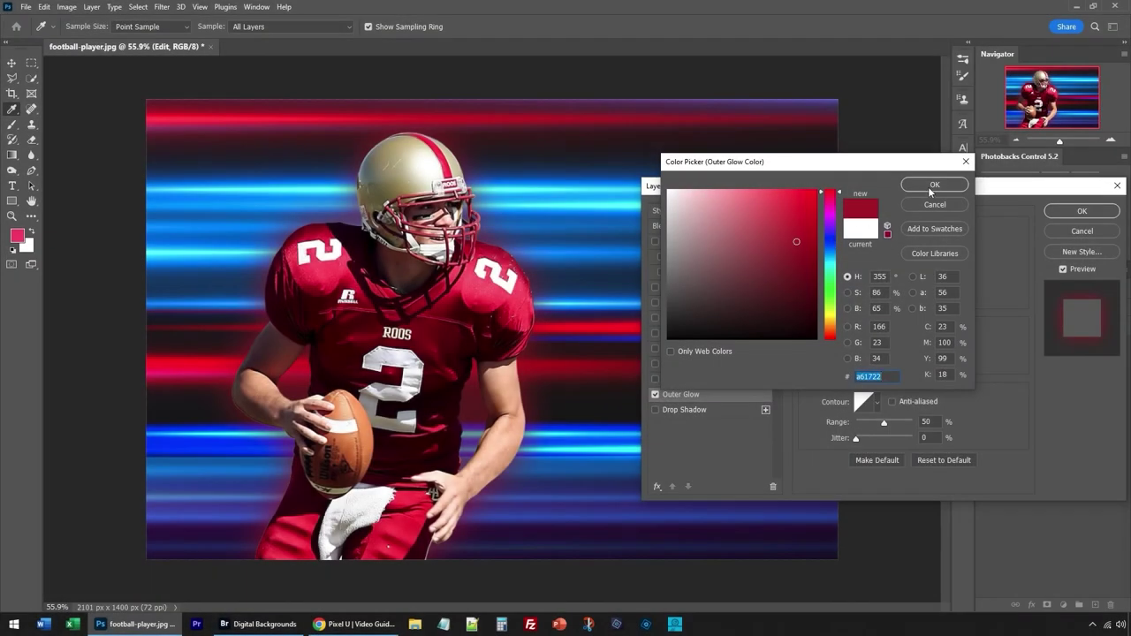
Step: Set the football player's red Outer Glow to 43% opacity and select the light-streak background layer
{"action": "left_click", "coordinate": [934, 184]}
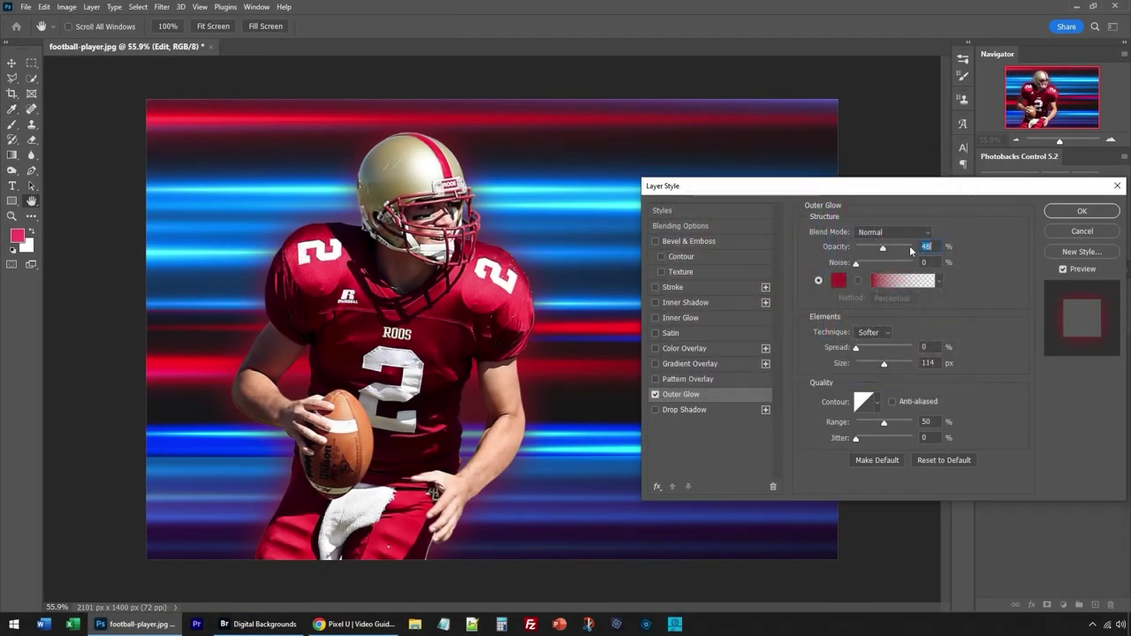
{"action": "left_click_drag", "start_coordinate": [929, 249], "coordinate": [879, 249]}
{"action": "left_click", "coordinate": [1082, 211]}
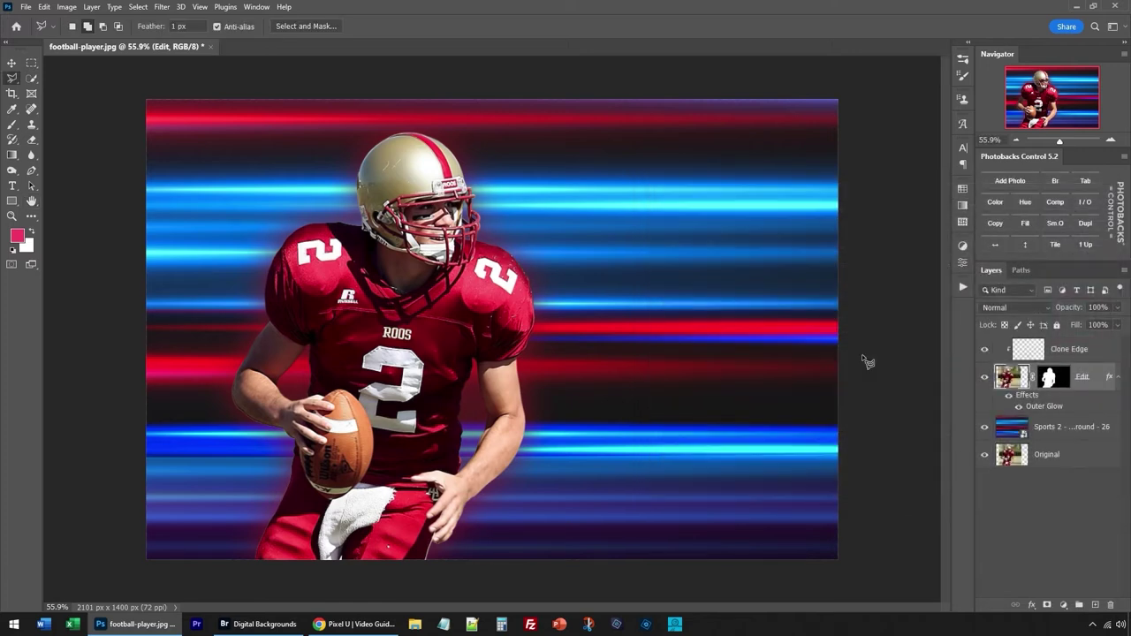
{"action": "left_click", "coordinate": [1088, 432]}
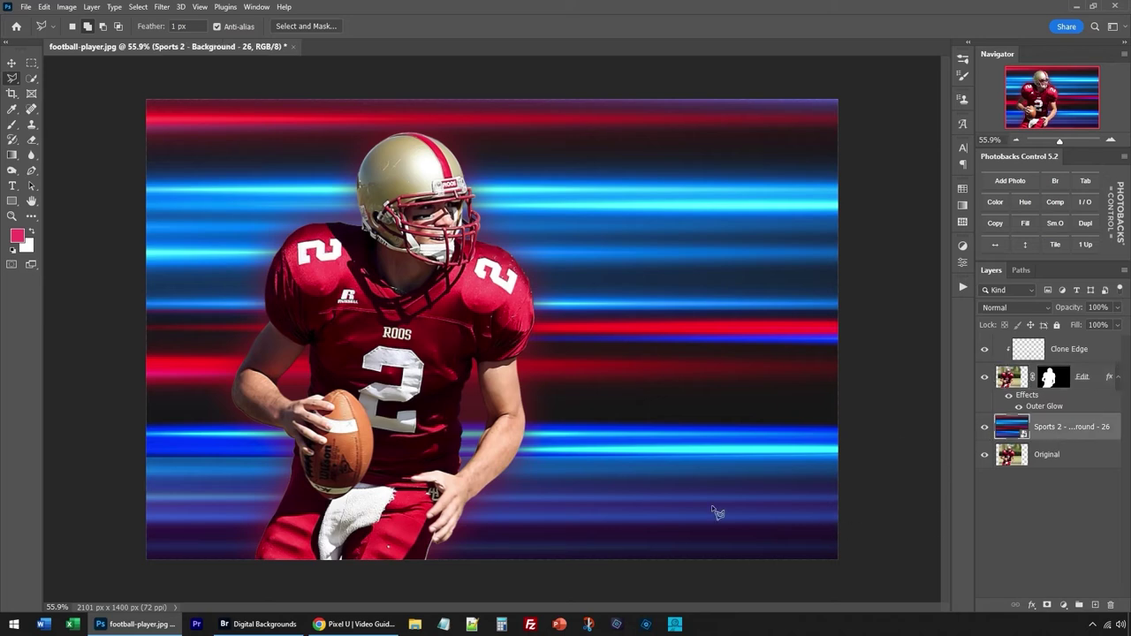
{"action": "left_click", "coordinate": [259, 624]}
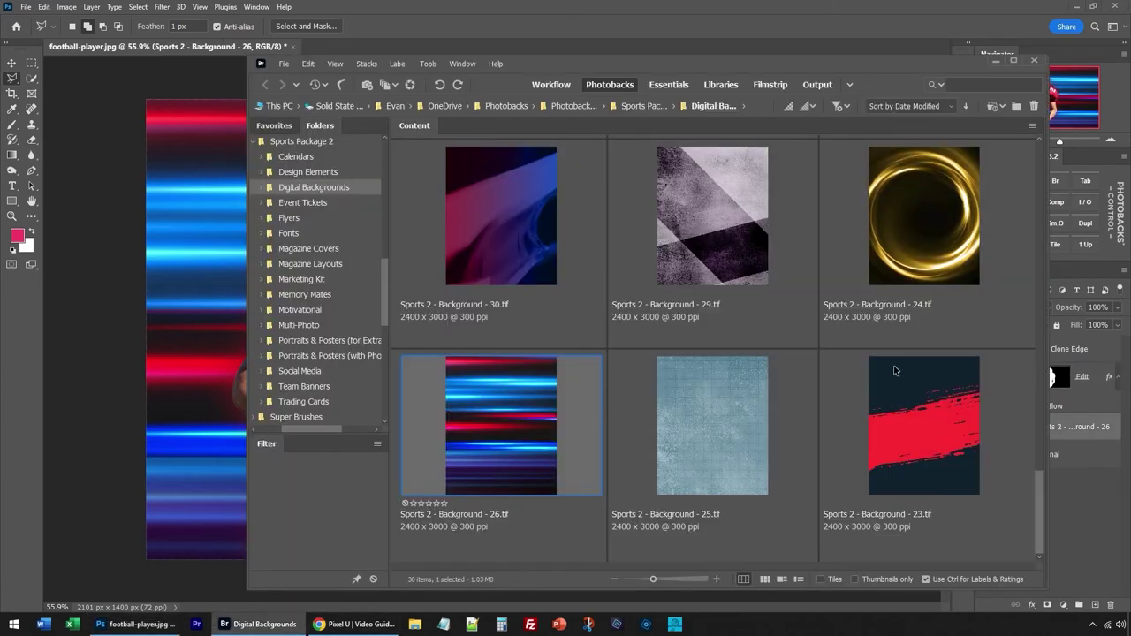
Step: Drag Sports 2 - Background - 20.tif from Bridge's Digital Backgrounds into the football image
{"action": "left_click_drag", "start_coordinate": [1039, 493], "coordinate": [1039, 424]}
{"action": "left_click", "coordinate": [664, 322]}
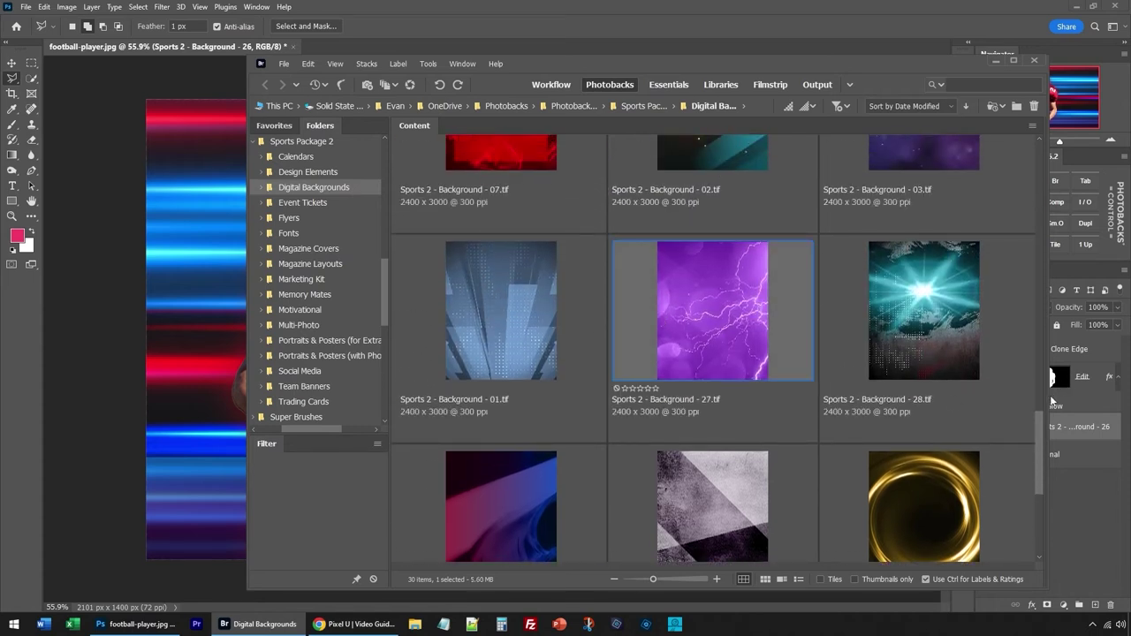
{"action": "scroll", "coordinate": [1041, 389], "scroll_direction": "up", "scroll_amount": 5}
{"action": "scroll", "coordinate": [1047, 336], "scroll_direction": "up", "scroll_amount": 10}
{"action": "left_click", "coordinate": [704, 280]}
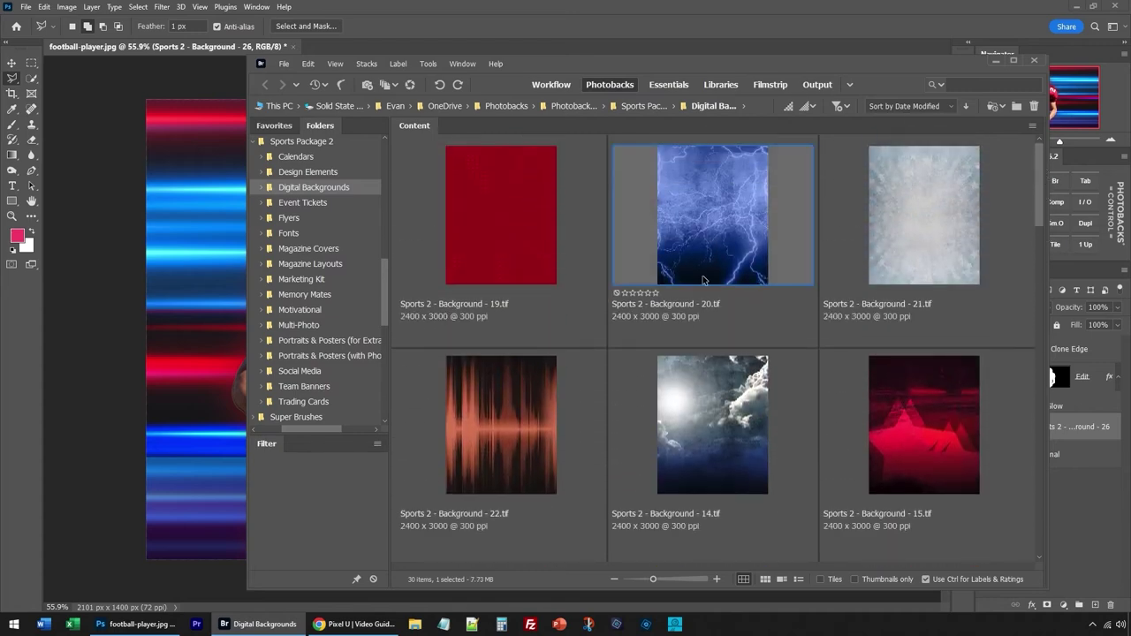
{"action": "left_click_drag", "start_coordinate": [704, 280], "coordinate": [200, 260]}
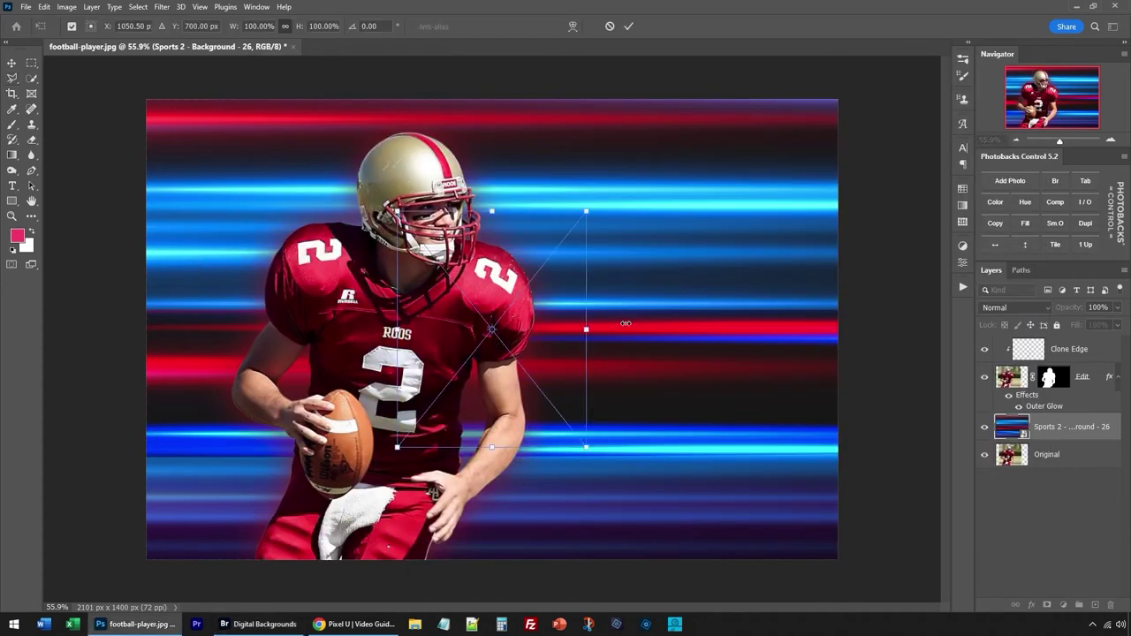
Step: Stretch the blue lightning image across the whole canvas and set its blend mode to Overlay
{"action": "left_click_drag", "start_coordinate": [626, 323], "coordinate": [837, 326]}
{"action": "key", "text": "Return"}
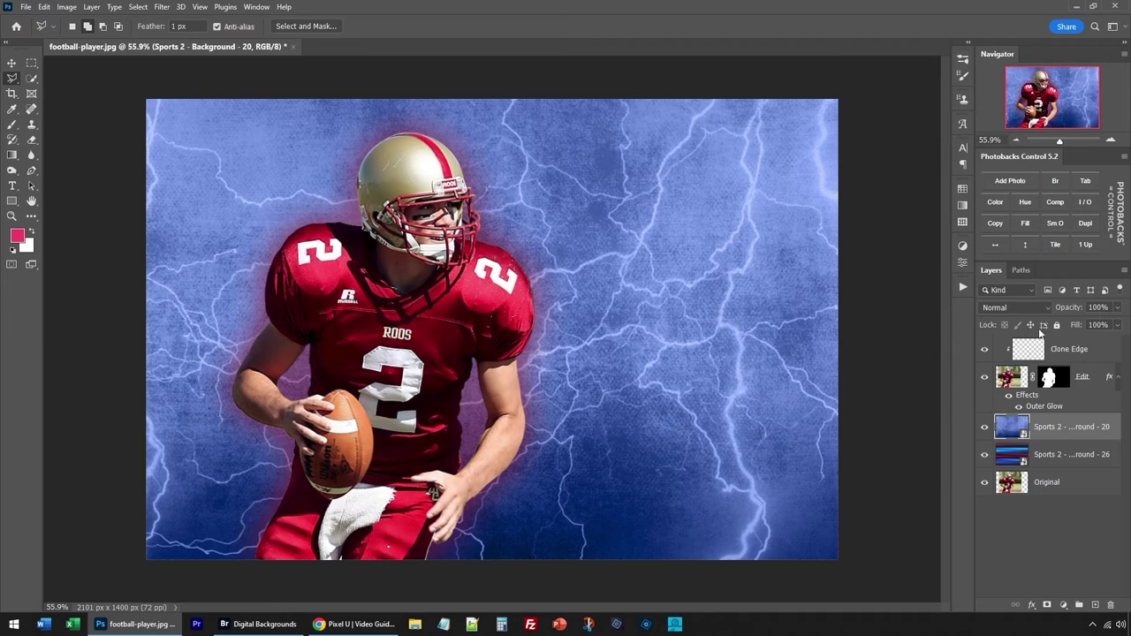
{"action": "left_click", "coordinate": [1003, 308]}
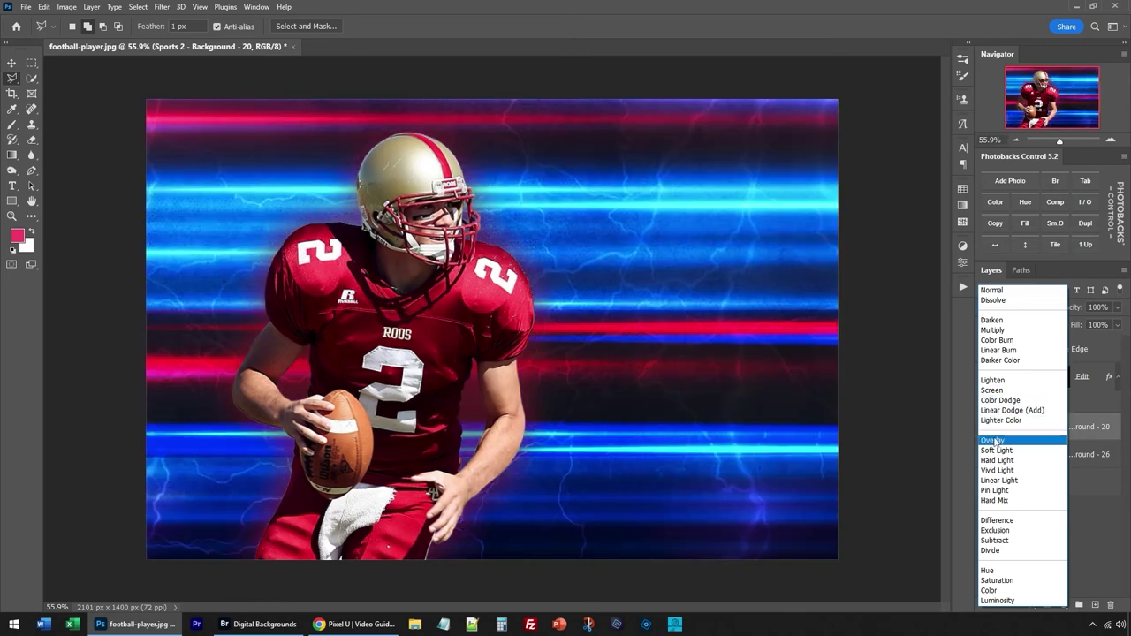
{"action": "left_click", "coordinate": [995, 441]}
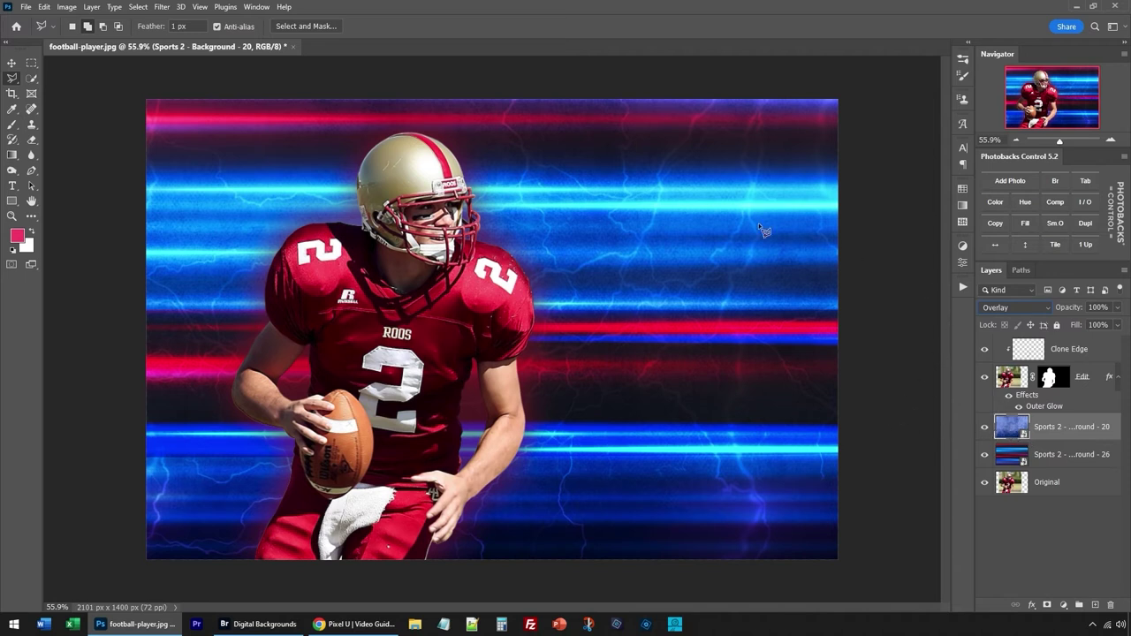
Step: Add a Levels adjustment layer clipped to the lightning background
{"action": "left_click", "coordinate": [94, 8]}
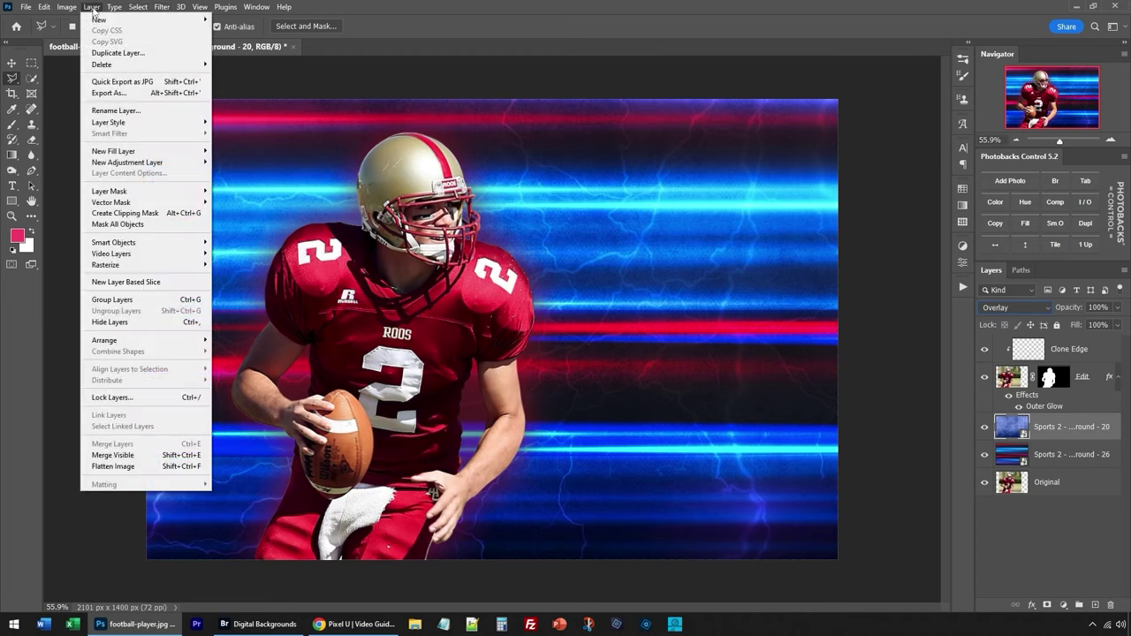
{"action": "mouse_move", "coordinate": [138, 166]}
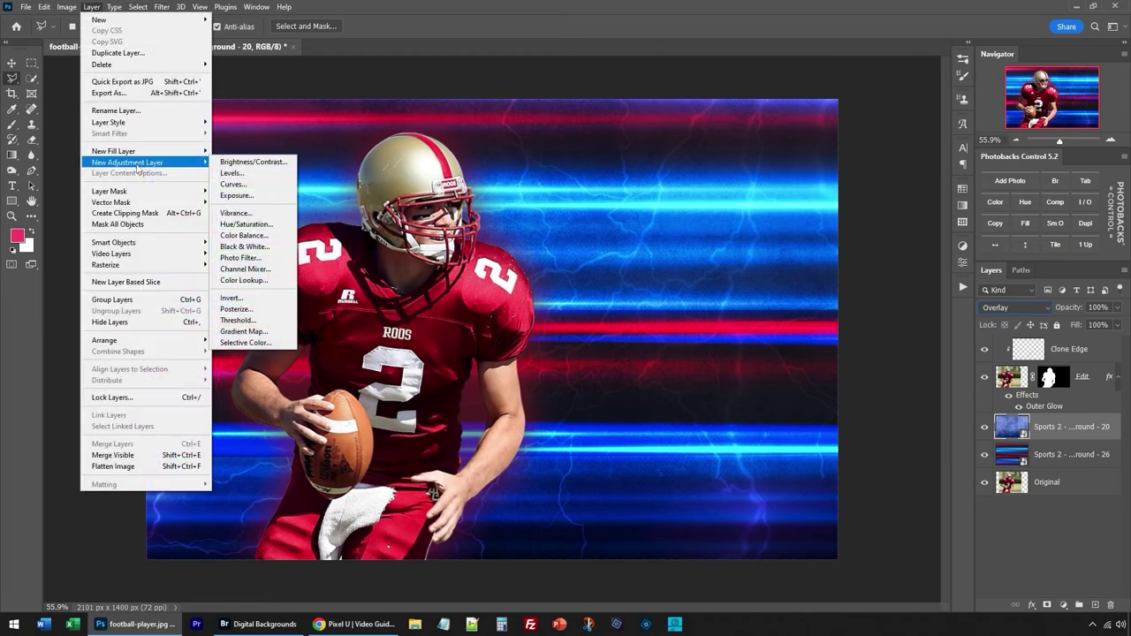
{"action": "left_click", "coordinate": [246, 175]}
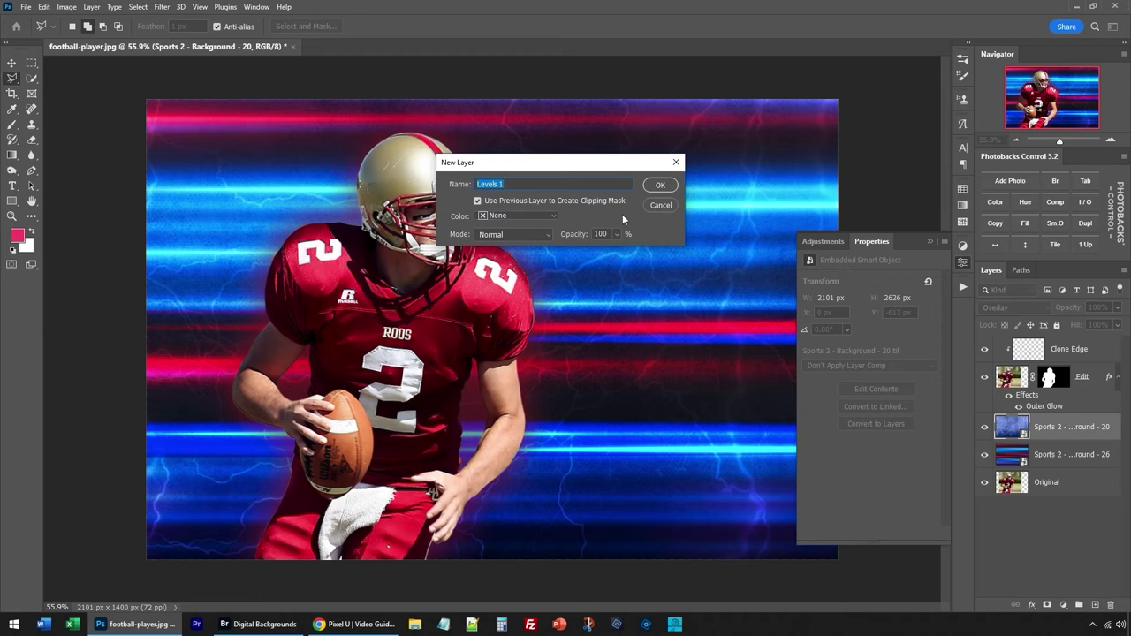
{"action": "left_click", "coordinate": [652, 188]}
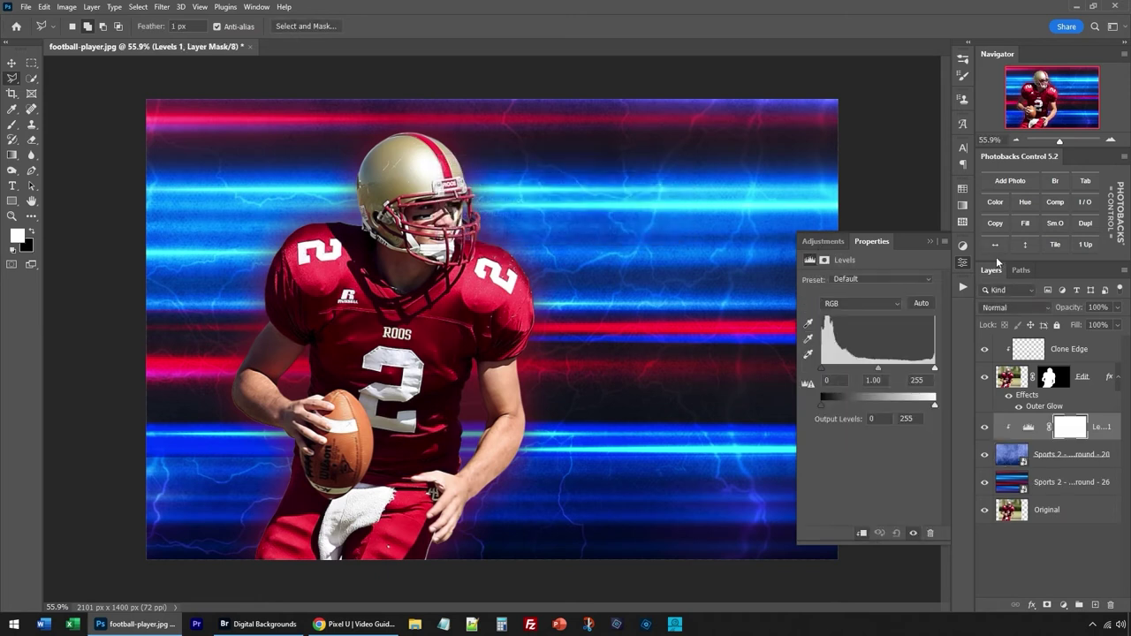
Step: Set the Levels input values to 82 / 1.00 / 194 for stronger lightning contrast
{"action": "left_click", "coordinate": [963, 245]}
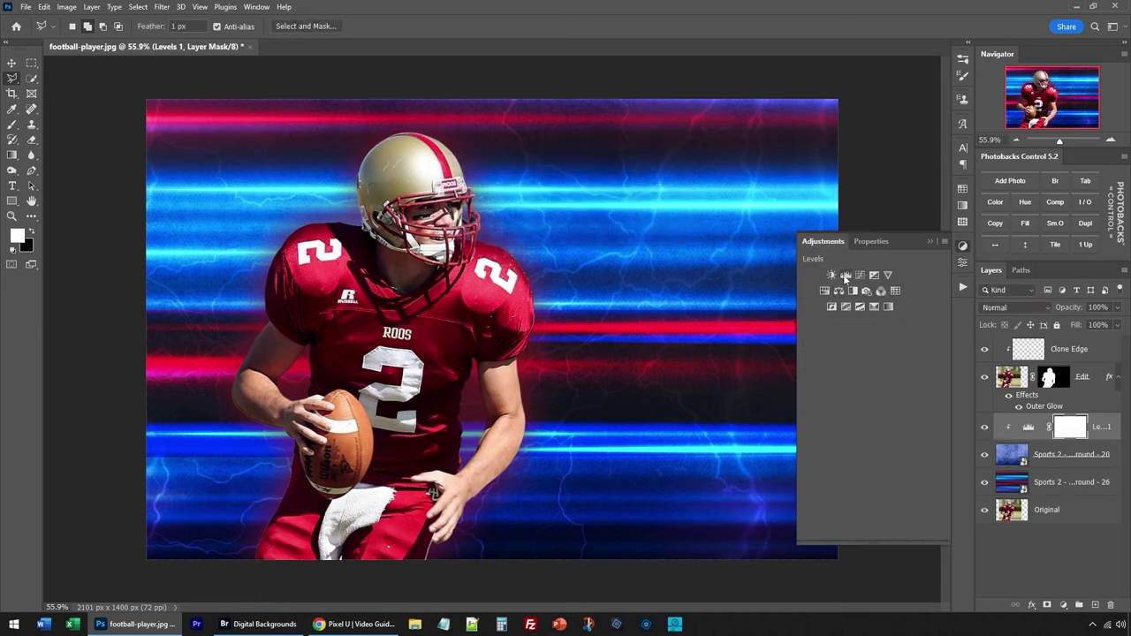
{"action": "left_click", "coordinate": [1028, 427]}
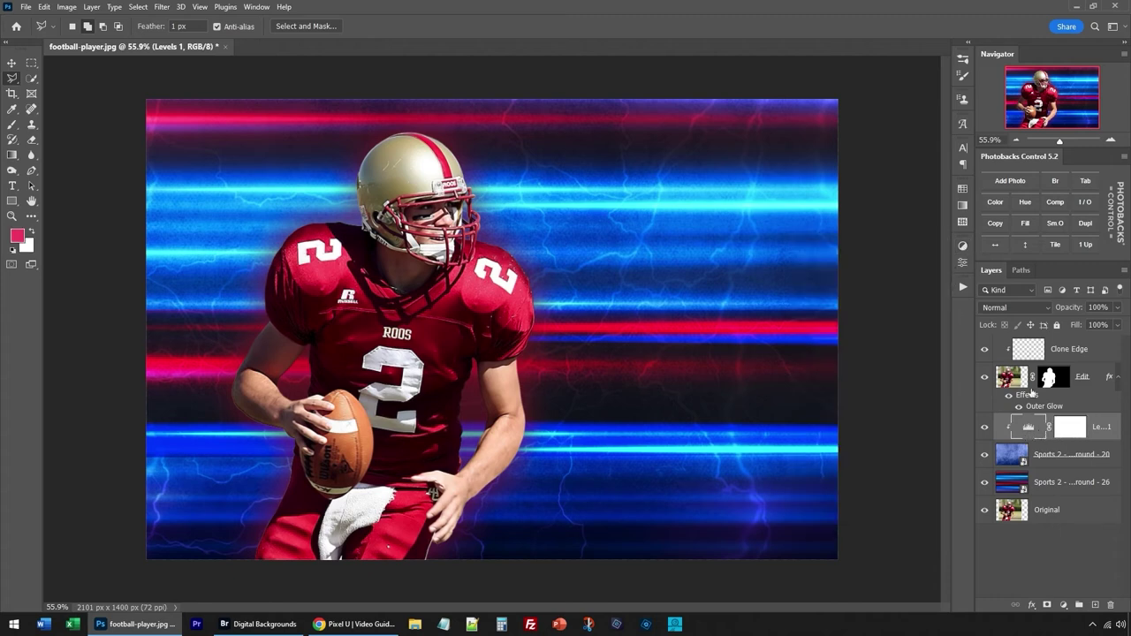
{"action": "double_click", "coordinate": [1029, 428]}
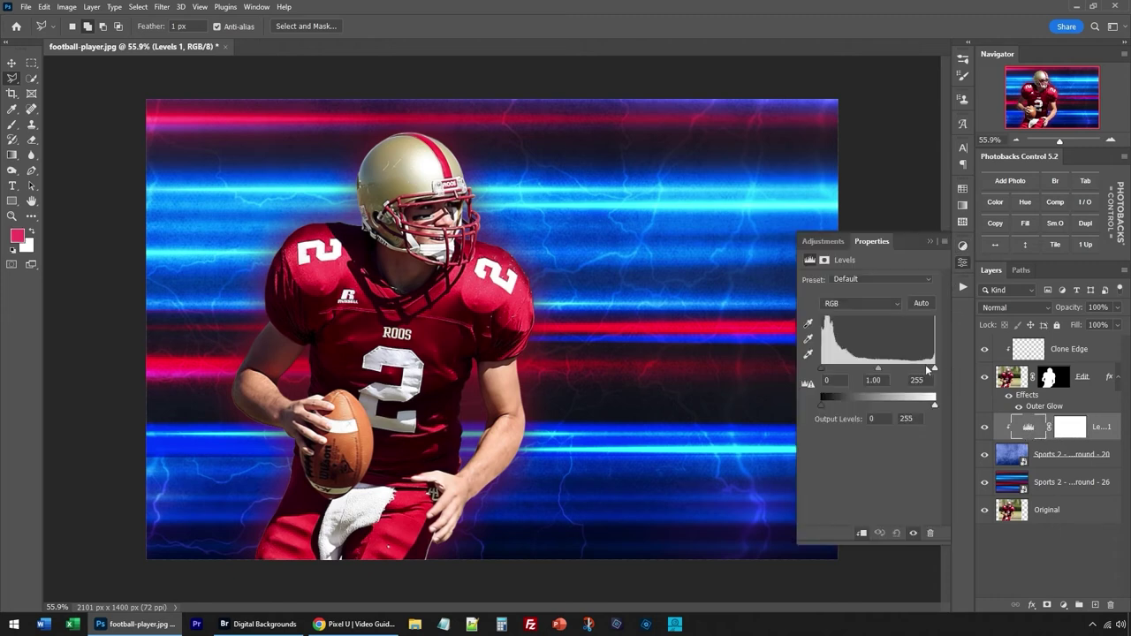
{"action": "left_click_drag", "start_coordinate": [935, 371], "coordinate": [895, 371]}
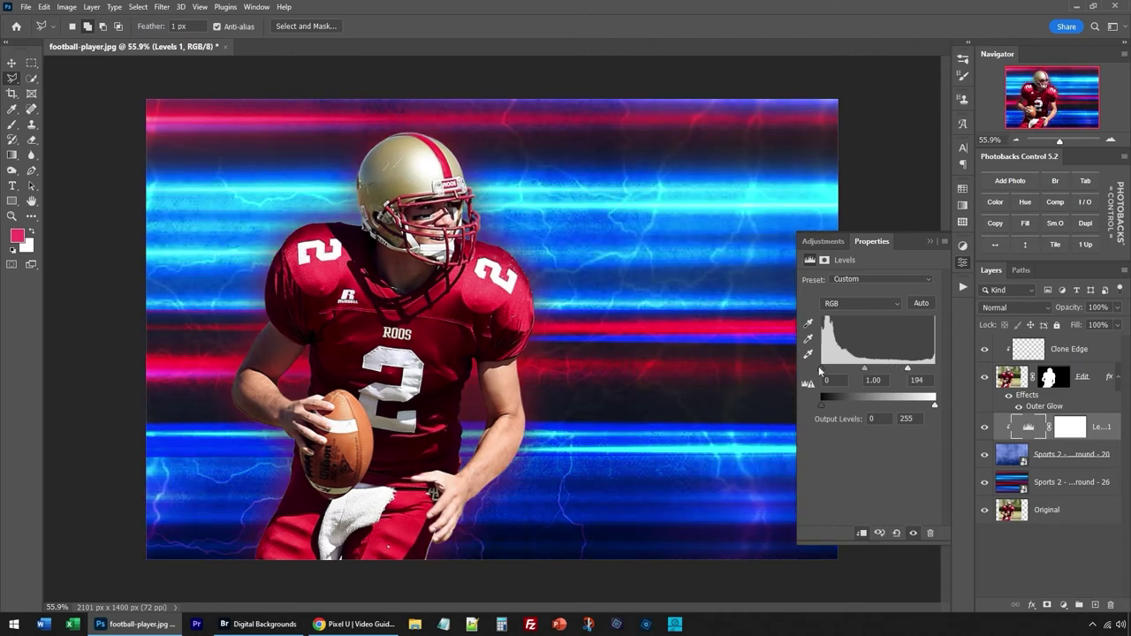
{"action": "left_click_drag", "start_coordinate": [820, 371], "coordinate": [909, 369]}
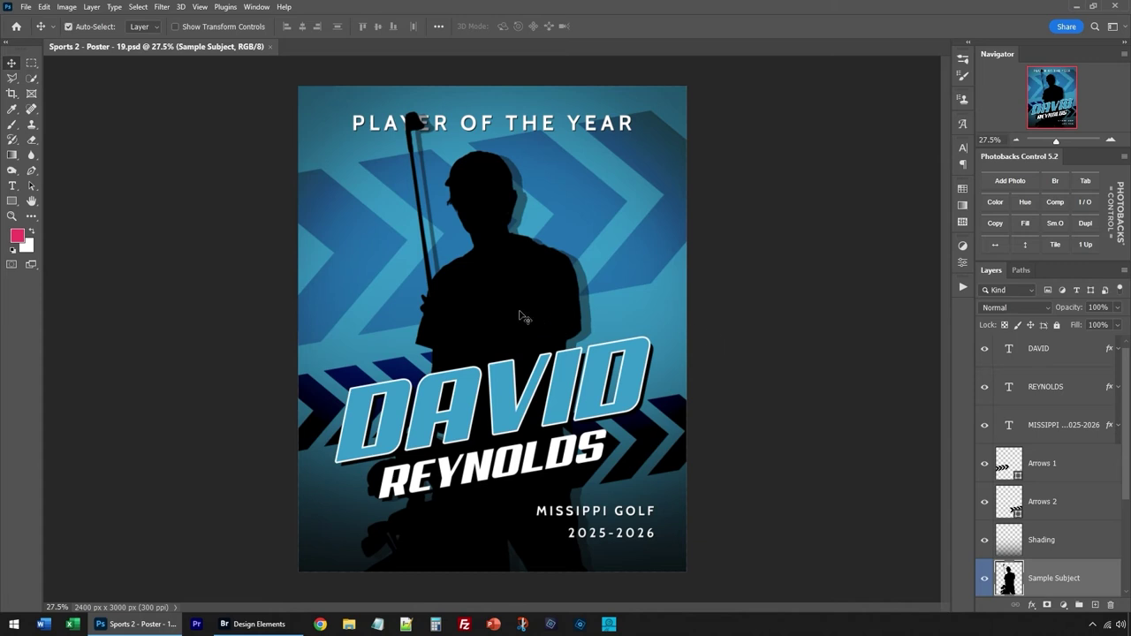
Step: Hide the Sample Subject golfer layer and switch to Bridge's Design Elements folder
{"action": "key", "text": "ctrl"}
{"action": "scroll", "coordinate": [1012, 508], "scroll_direction": "down", "scroll_amount": 2}
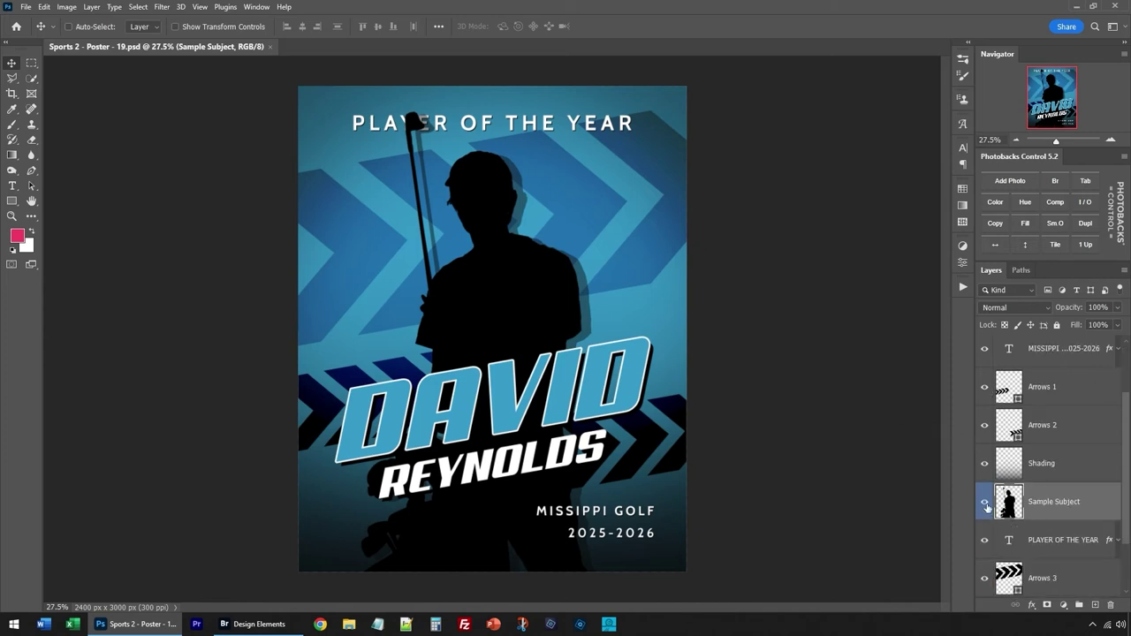
{"action": "left_click", "coordinate": [986, 503]}
{"action": "scroll", "coordinate": [1074, 483], "scroll_direction": "down", "scroll_amount": 2}
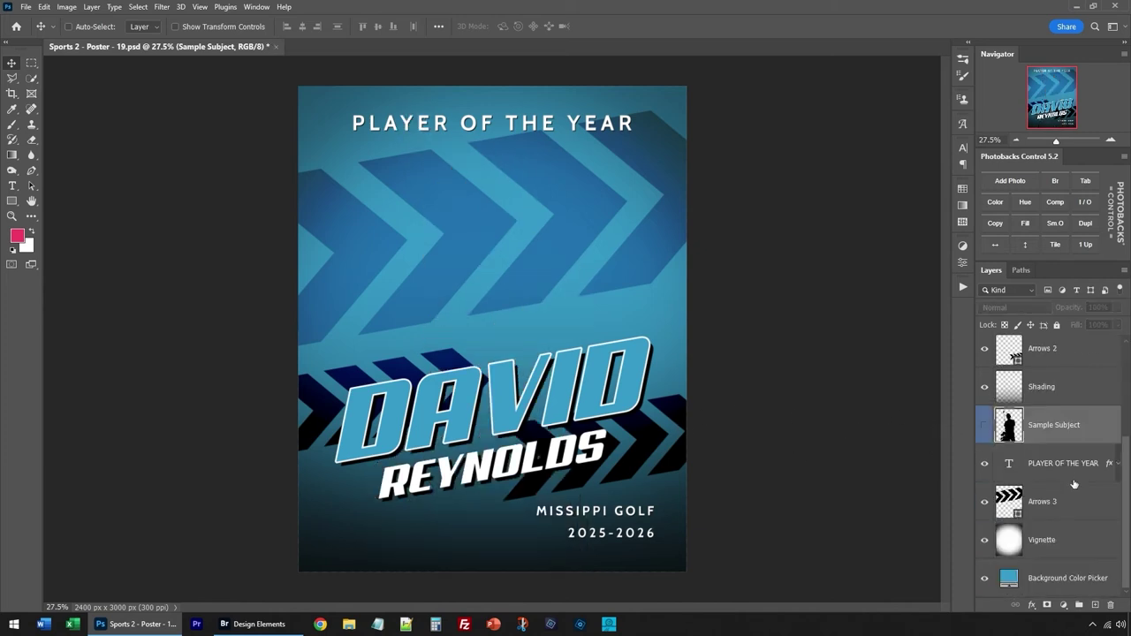
{"action": "scroll", "coordinate": [1045, 497], "scroll_direction": "up", "scroll_amount": 3}
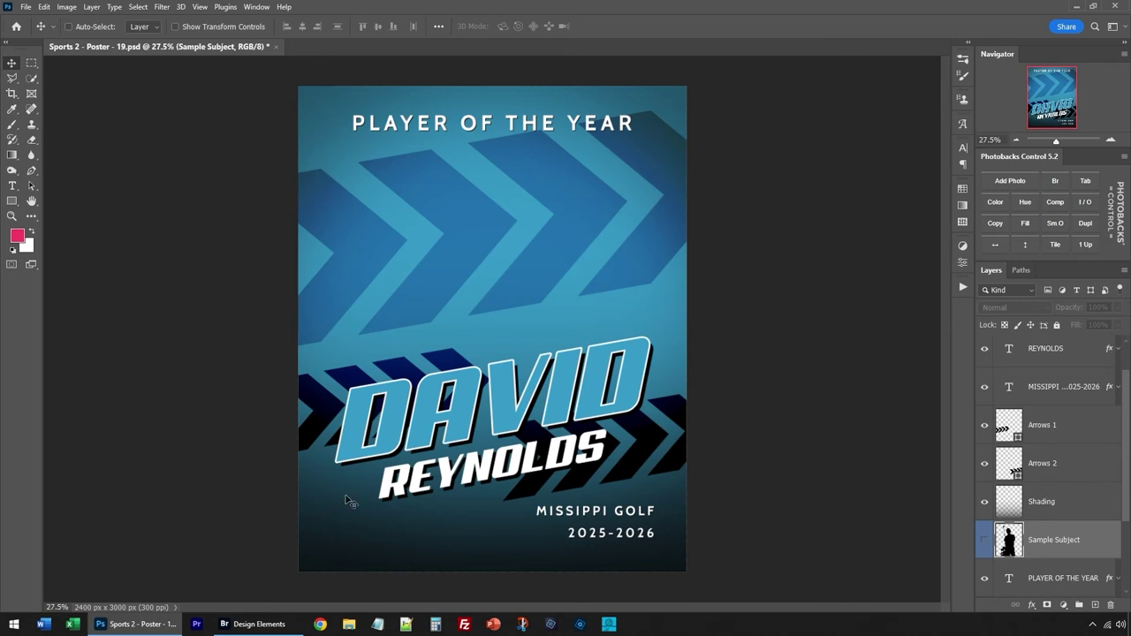
{"action": "left_click", "coordinate": [257, 623]}
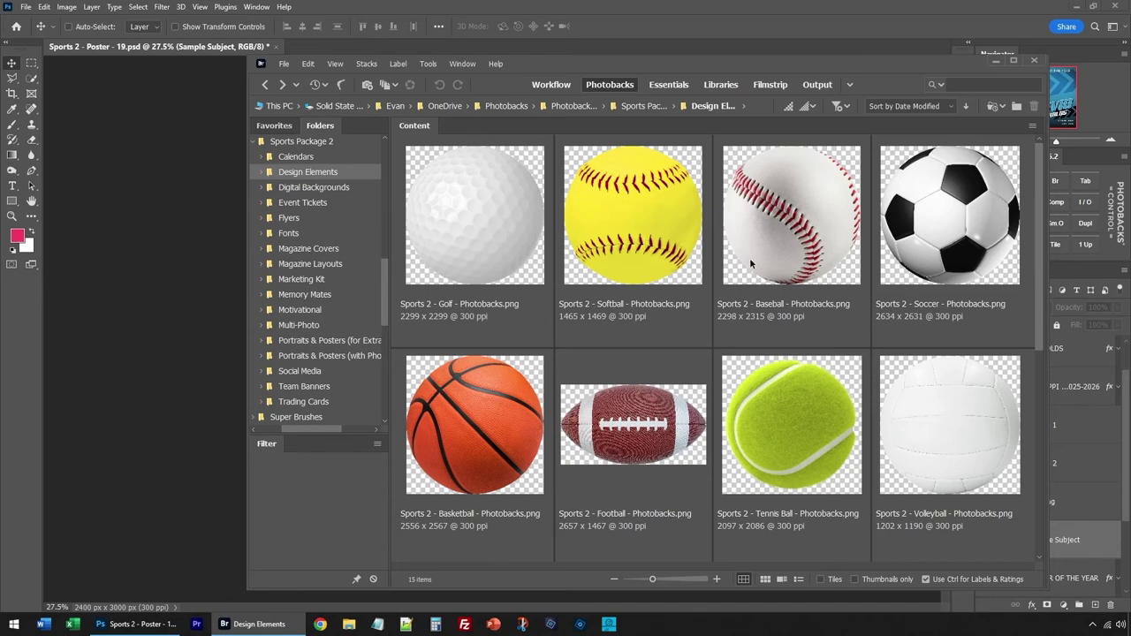
Step: Place the Sports 2 - Basketball image on the poster and scale it down to about 30%
{"action": "mouse_move", "coordinate": [1039, 203]}
{"action": "left_mouse_down"}
{"action": "mouse_move", "coordinate": [1027, 452]}
{"action": "mouse_move", "coordinate": [1026, 212]}
{"action": "left_mouse_up"}
{"action": "left_click_drag", "start_coordinate": [477, 431], "coordinate": [149, 366]}
{"action": "left_click_drag", "start_coordinate": [687, 134], "coordinate": [554, 266]}
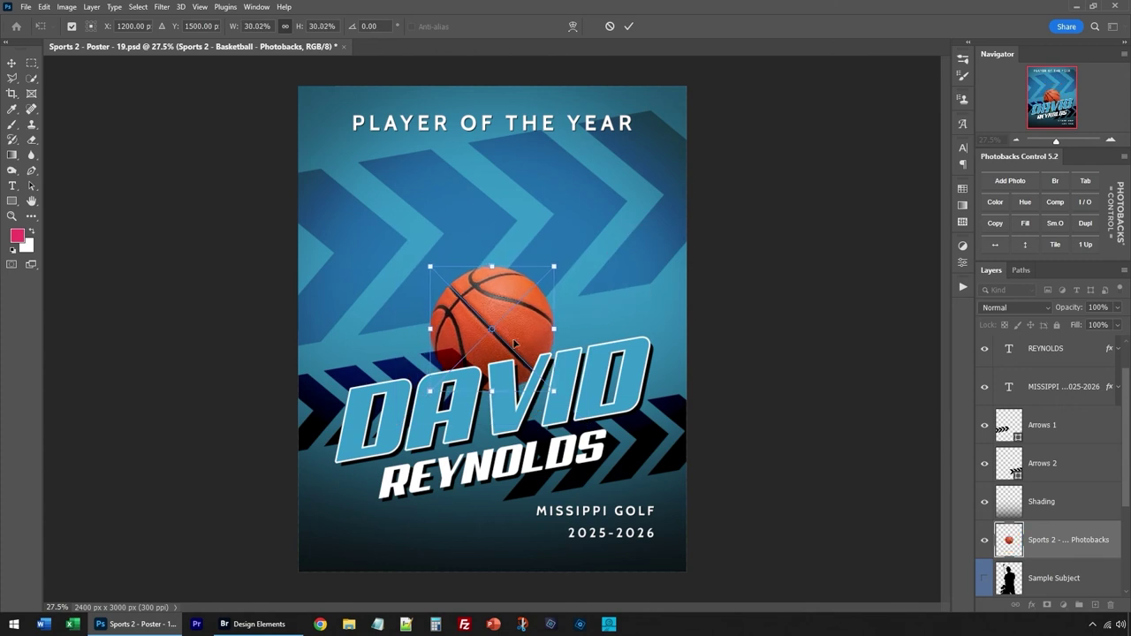
Step: Move the basketball to the right and stack its layer below PLAYER OF THE YEAR
{"action": "key", "text": "Return"}
{"action": "left_click_drag", "start_coordinate": [514, 343], "coordinate": [638, 340]}
{"action": "scroll", "coordinate": [1070, 463], "scroll_direction": "down", "scroll_amount": 4}
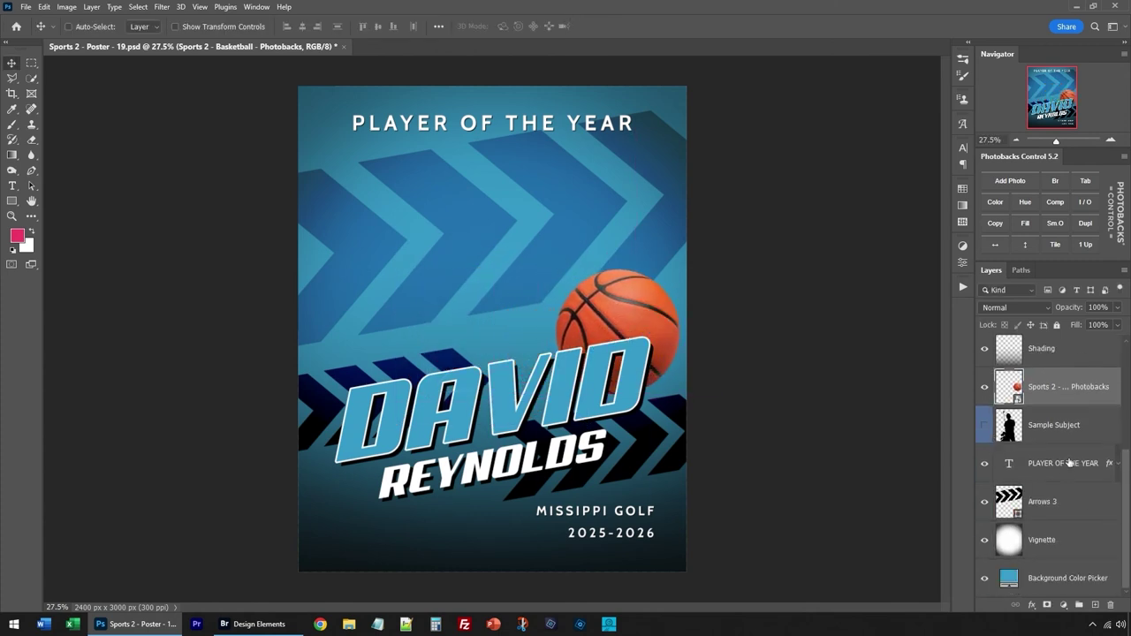
{"action": "left_click_drag", "start_coordinate": [1041, 389], "coordinate": [1036, 477]}
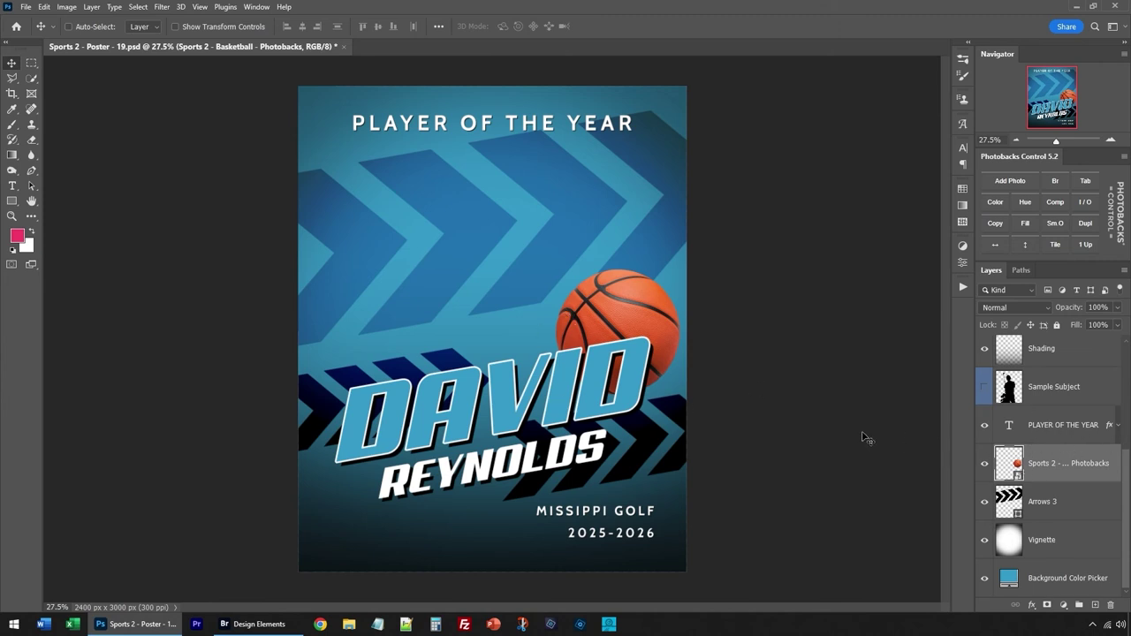
Step: Shrink the basketball to 26.68% and nudge it up to sit just above DAVID
{"action": "key", "text": "ctrl+t"}
{"action": "left_click_drag", "start_coordinate": [678, 271], "coordinate": [664, 283]}
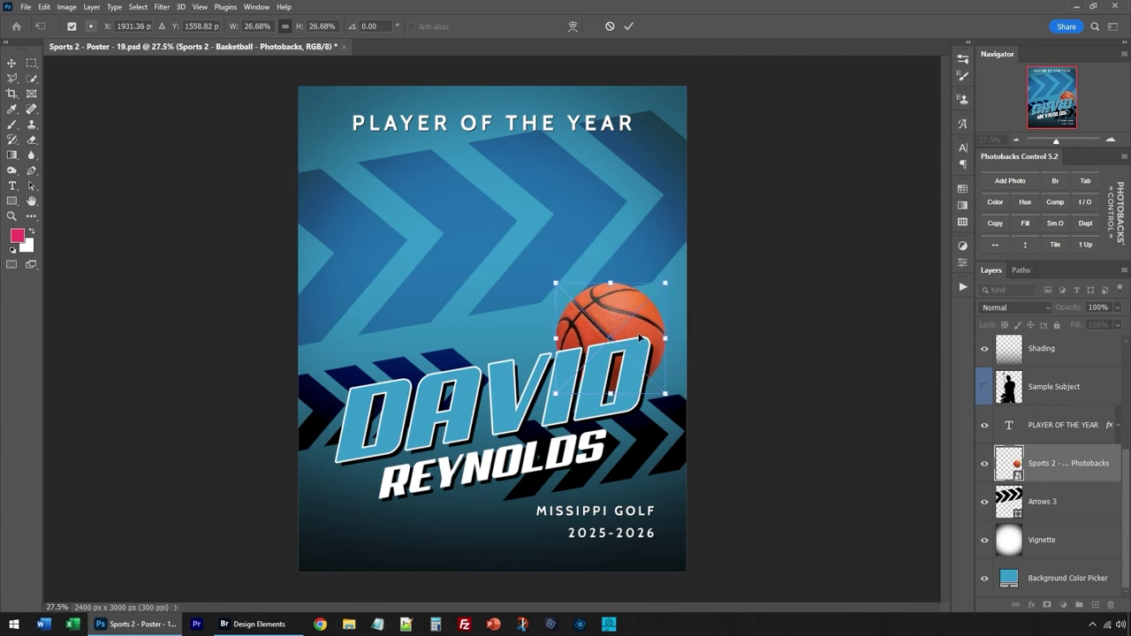
{"action": "key", "text": "Return"}
{"action": "key", "text": "Up"}
{"action": "key", "text": "Up"}
{"action": "key", "text": "Up"}
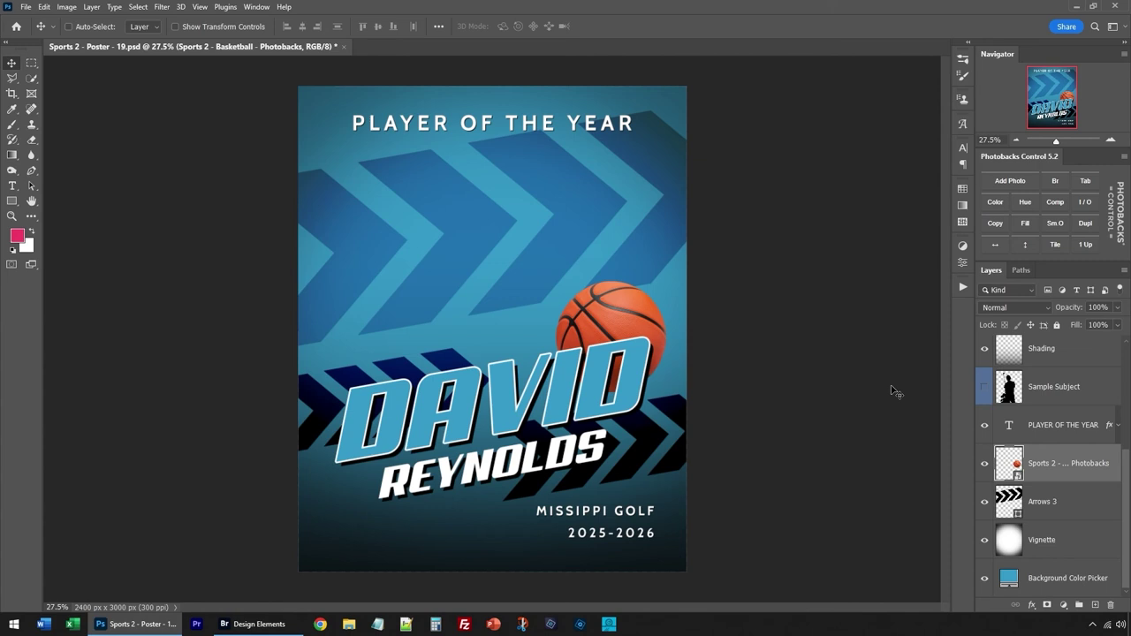
{"action": "double_click", "coordinate": [1073, 478]}
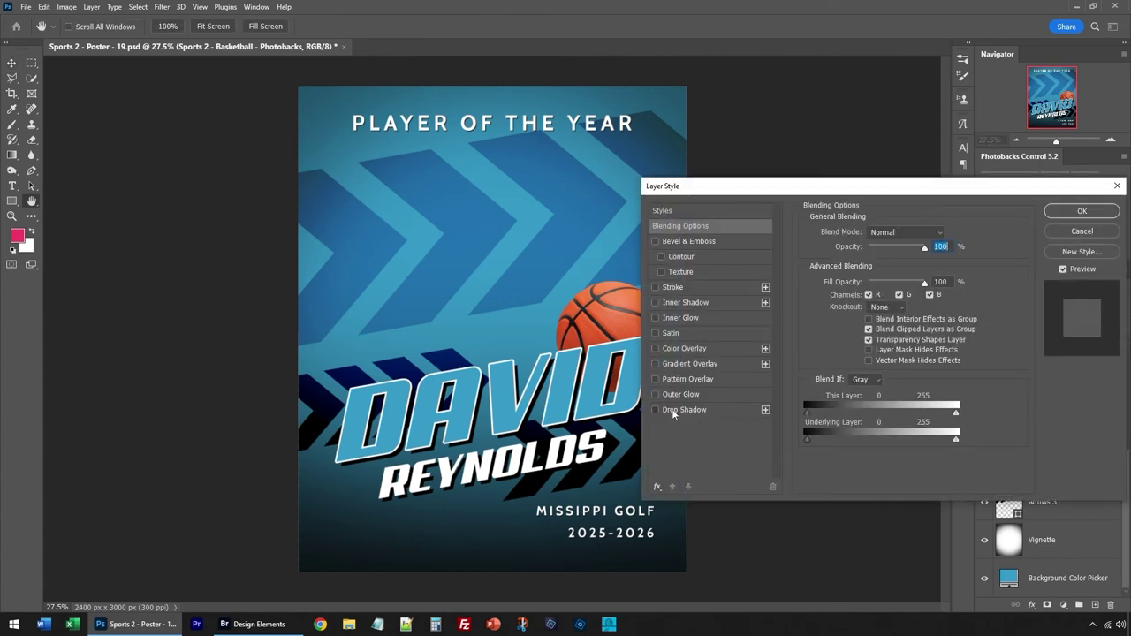
Step: Add a drop shadow to the basketball with 42% opacity, 20 px distance and 40 px size
{"action": "left_click", "coordinate": [674, 414]}
{"action": "left_click_drag", "start_coordinate": [747, 187], "coordinate": [819, 152]}
{"action": "left_click_drag", "start_coordinate": [965, 254], "coordinate": [943, 287]}
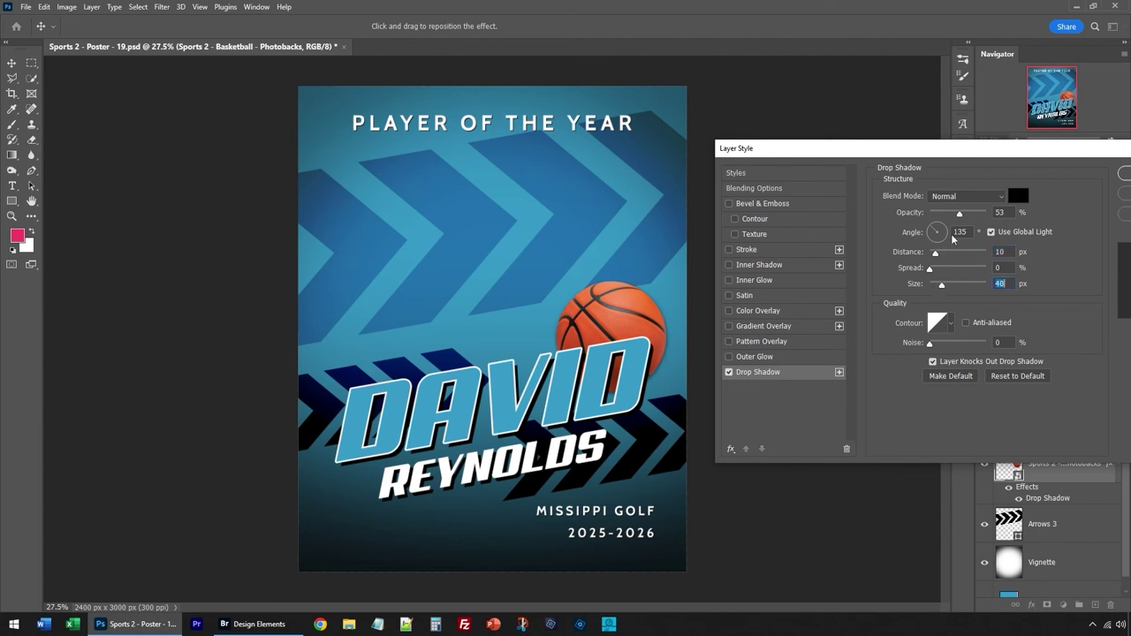
{"action": "left_click_drag", "start_coordinate": [959, 214], "coordinate": [953, 214]}
{"action": "left_click_drag", "start_coordinate": [934, 252], "coordinate": [941, 252]}
{"action": "left_click_drag", "start_coordinate": [1079, 152], "coordinate": [984, 162]}
{"action": "left_click", "coordinate": [1036, 188]}
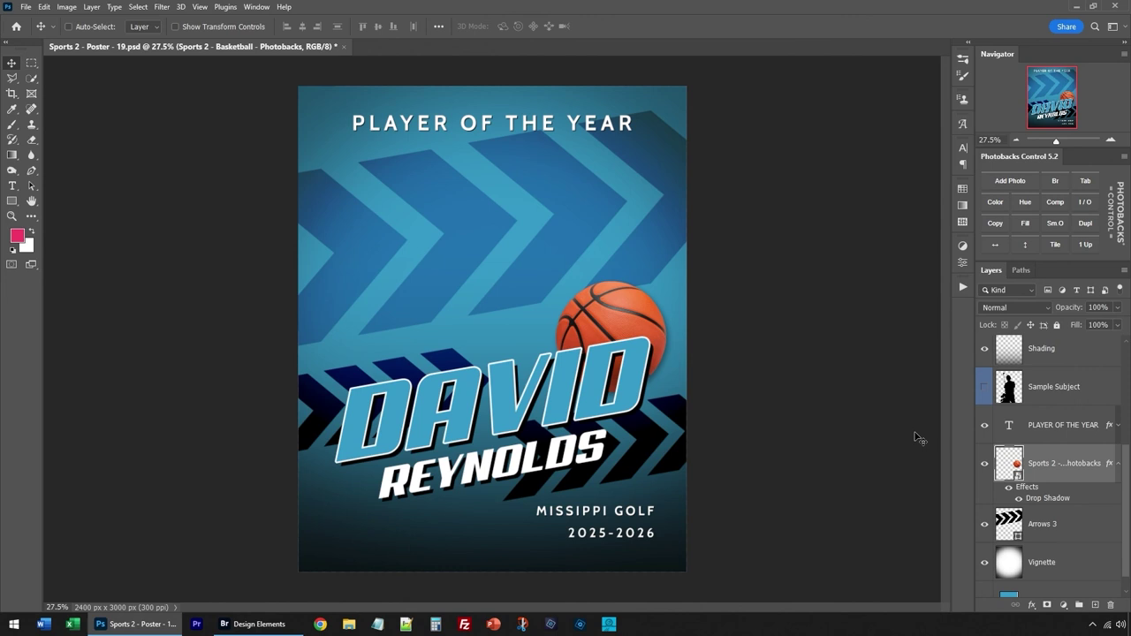
Step: Change the background colour fill to orange dd7e4e sampled from the basketball
{"action": "scroll", "coordinate": [1007, 477], "scroll_direction": "down", "scroll_amount": 1}
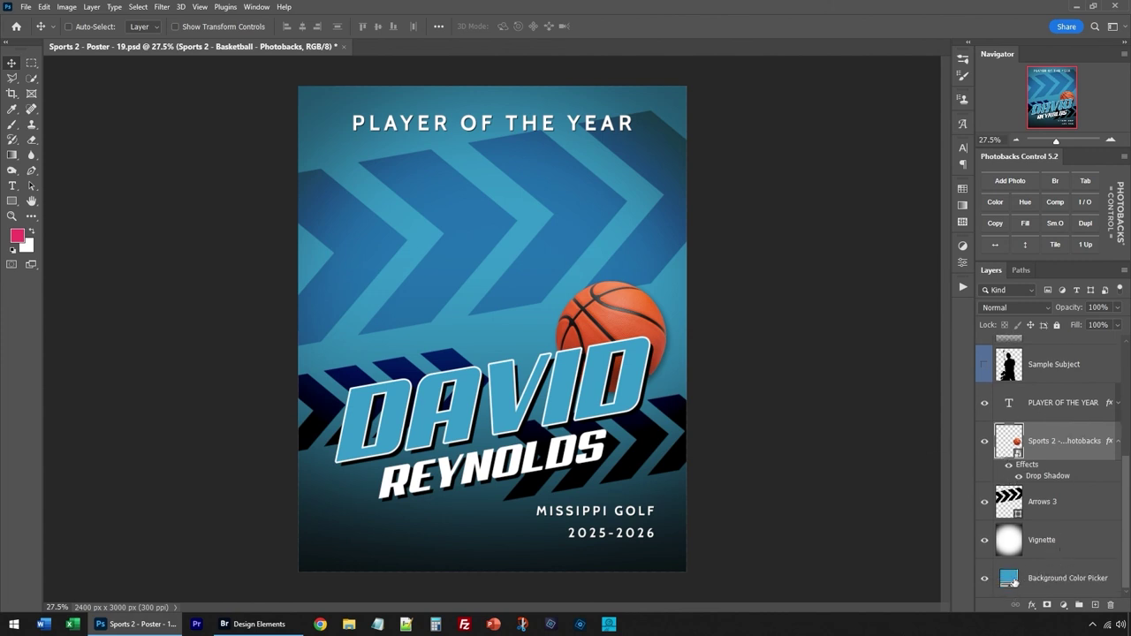
{"action": "left_click", "coordinate": [1039, 582]}
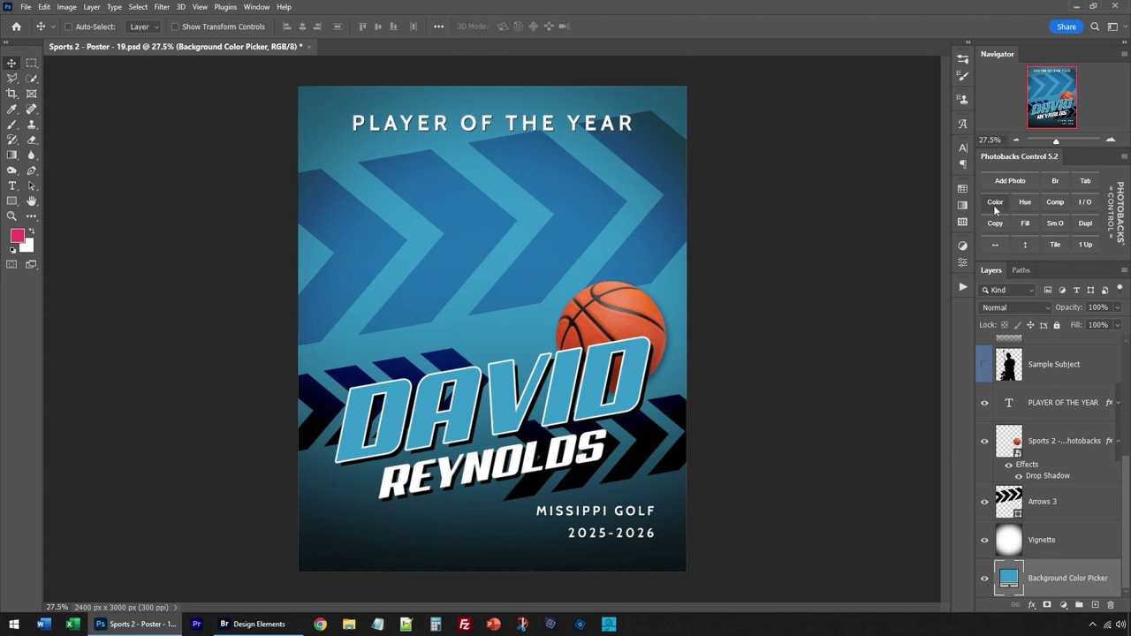
{"action": "double_click", "coordinate": [1010, 579]}
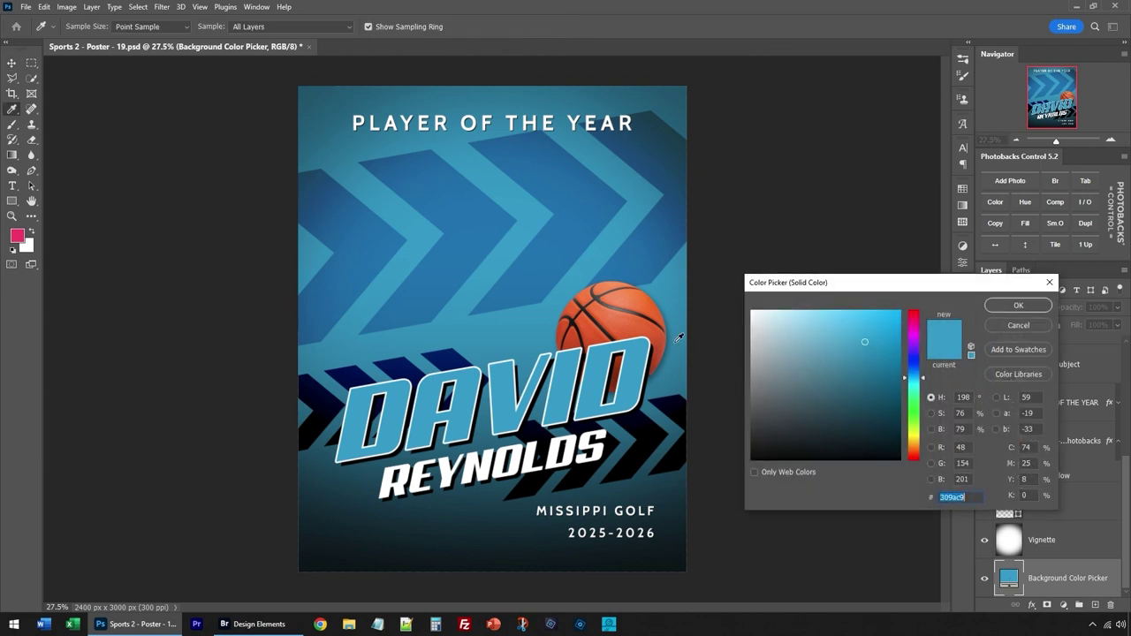
{"action": "left_click", "coordinate": [633, 316]}
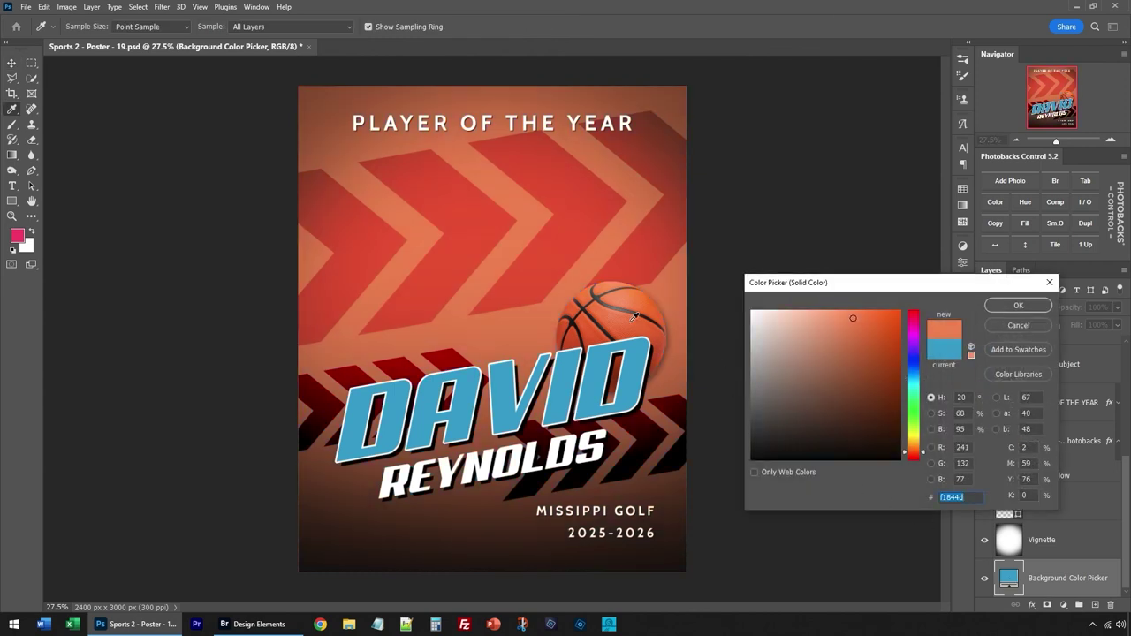
{"action": "mouse_move", "coordinate": [864, 339]}
{"action": "left_mouse_down"}
{"action": "mouse_move", "coordinate": [844, 329]}
{"action": "mouse_move", "coordinate": [884, 320]}
{"action": "mouse_move", "coordinate": [847, 331]}
{"action": "left_mouse_up"}
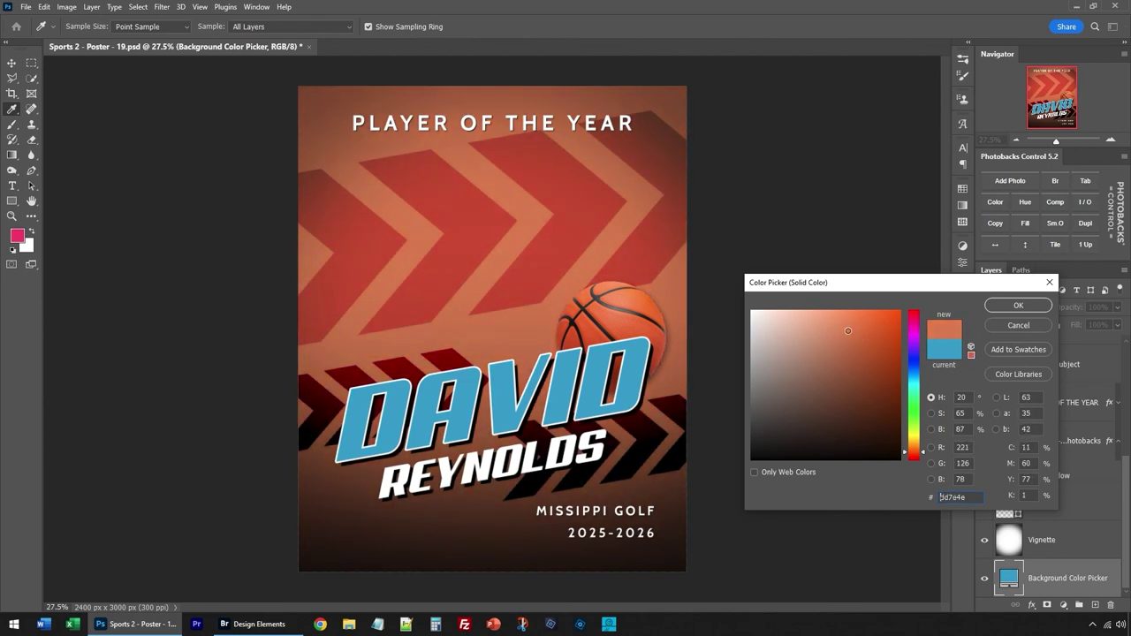